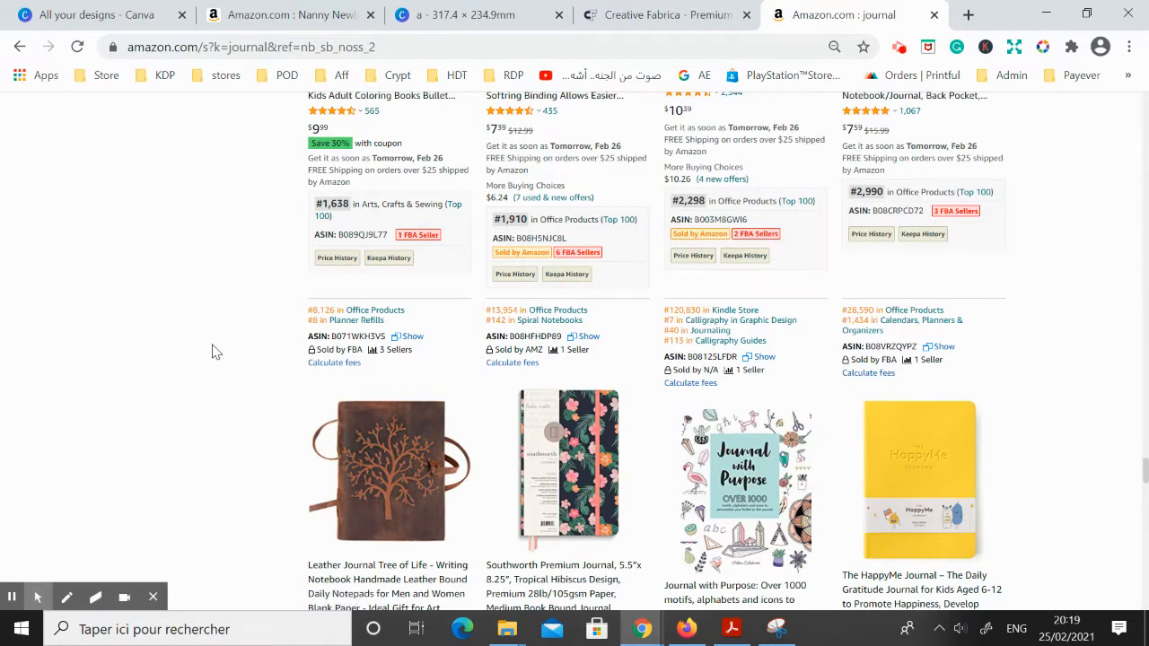
Examine the Amazon journal search results, including the Southworth Tropical Hibiscus journal's product information, down to the related searches
scroll(599, 381, "down", 1)
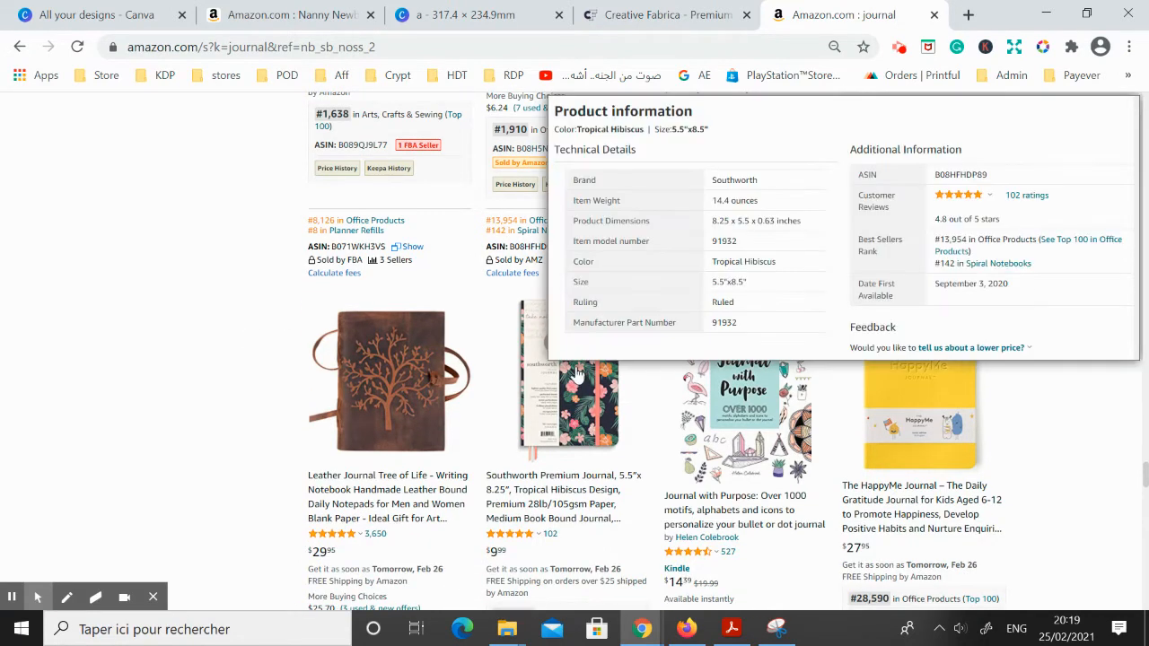
mouse_move(600, 411)
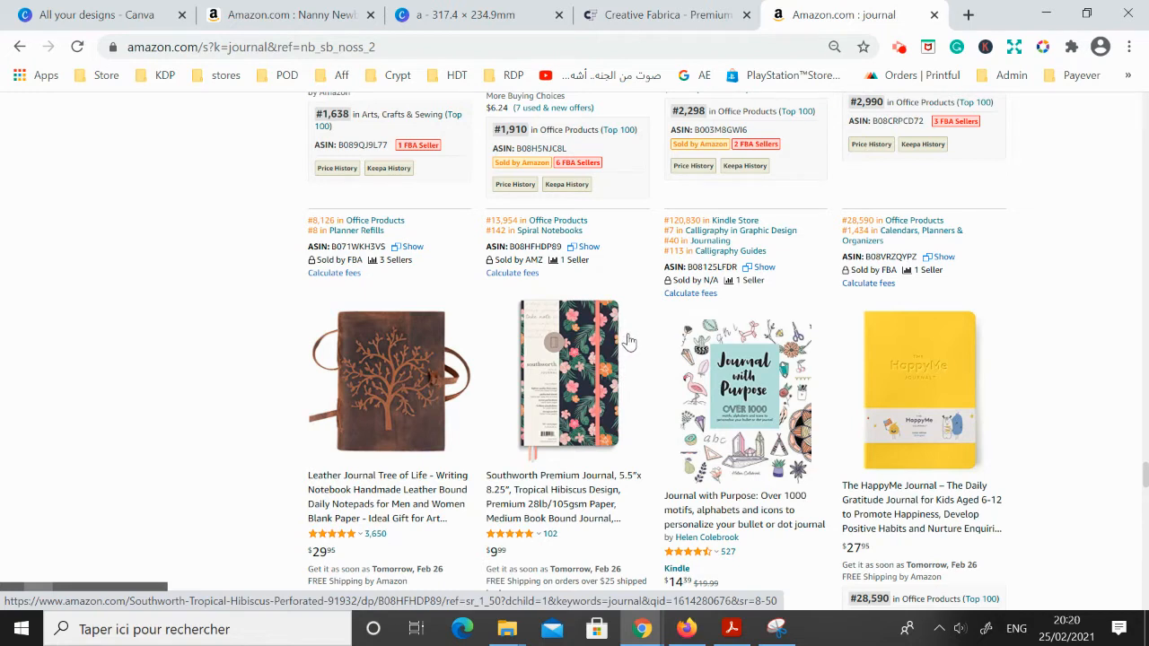
mouse_move(618, 303)
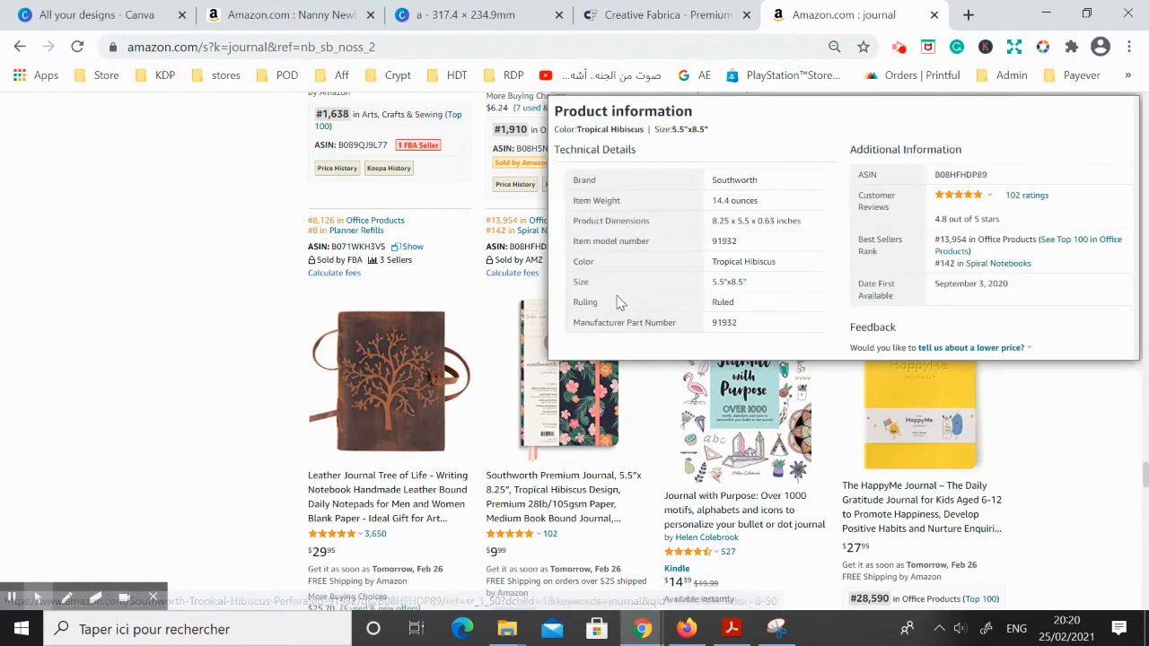
mouse_move(368, 328)
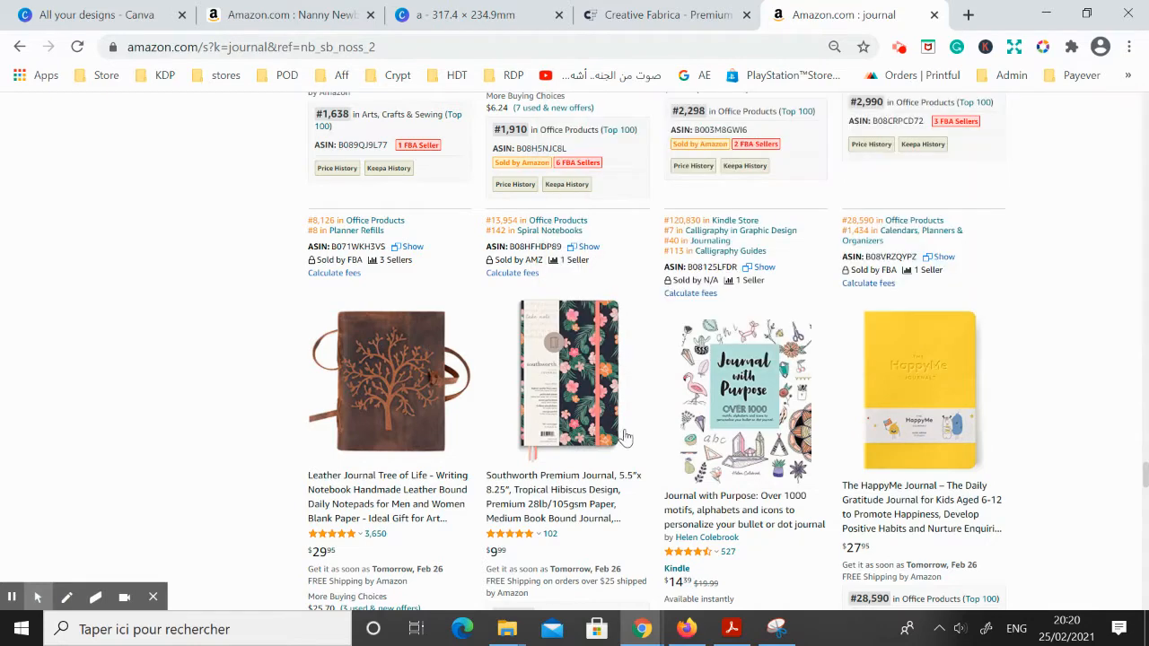
mouse_move(585, 357)
mouse_move(684, 434)
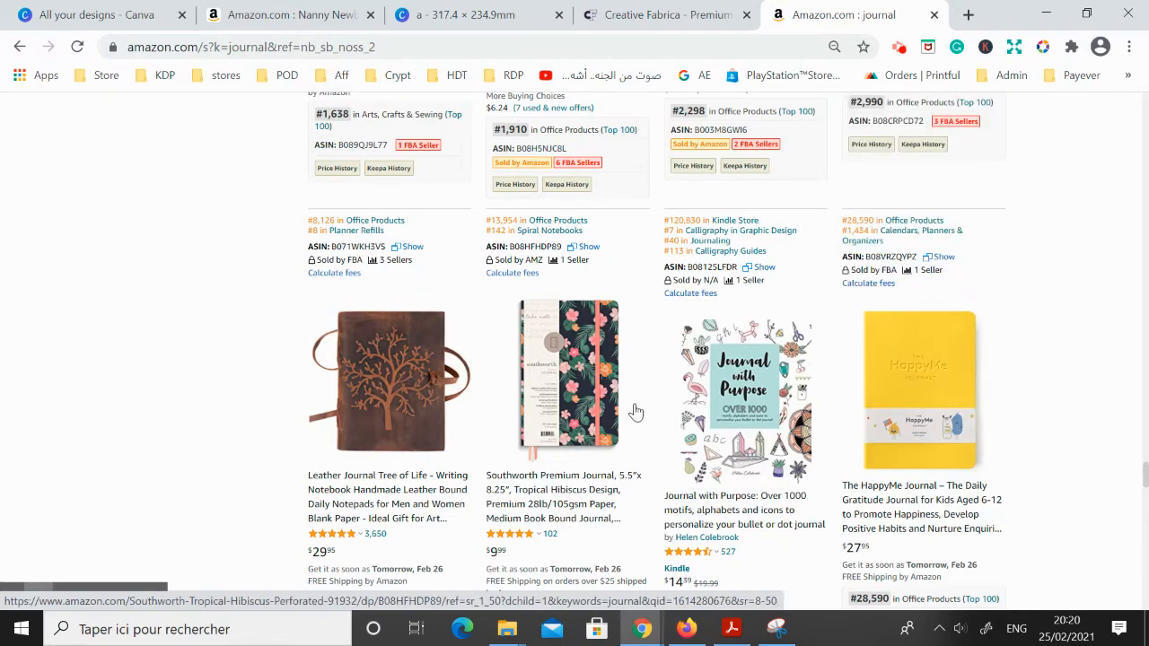
scroll(629, 400, "down", 4)
scroll(629, 392, "down", 3)
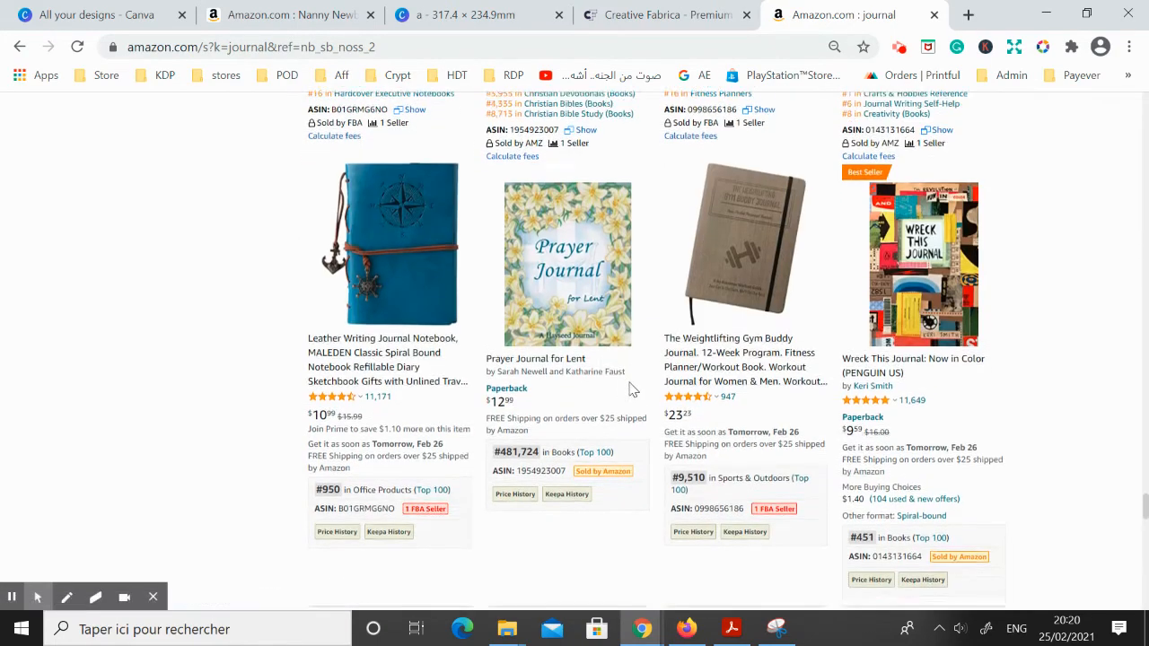
scroll(628, 393, "down", 7)
scroll(158, 356, "down", 2)
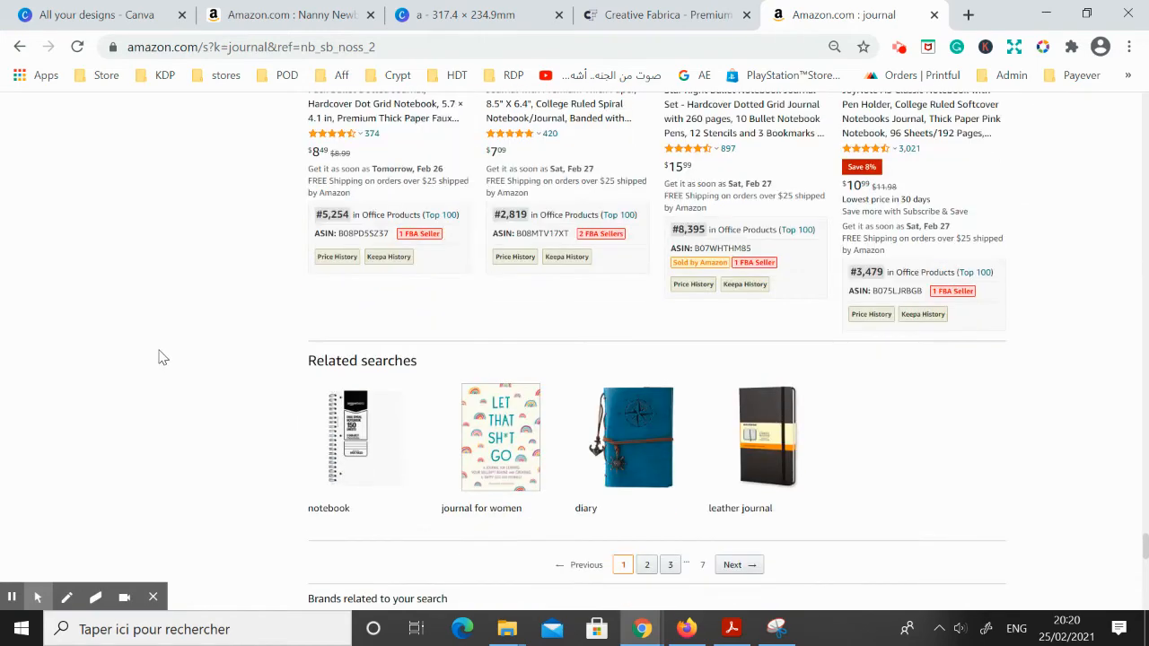
scroll(199, 370, "up", 3)
scroll(408, 410, "down", 4)
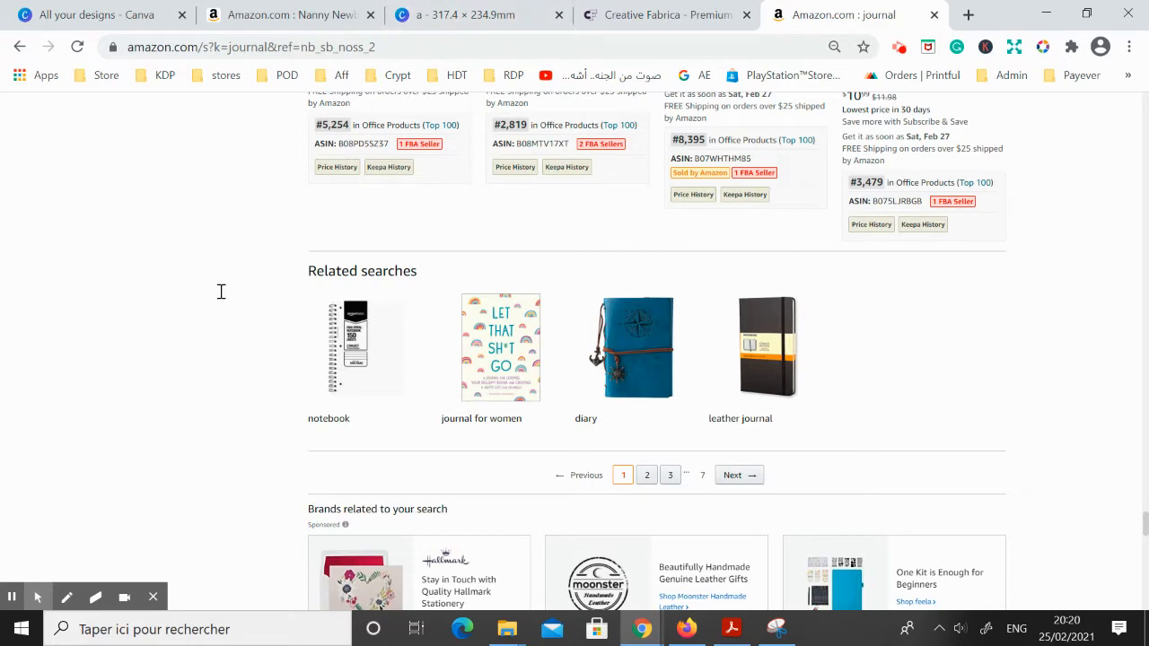
scroll(223, 298, "up", 1)
Switch to the Canva notebook cover design and select its blue dinosaur background
left_click(463, 15)
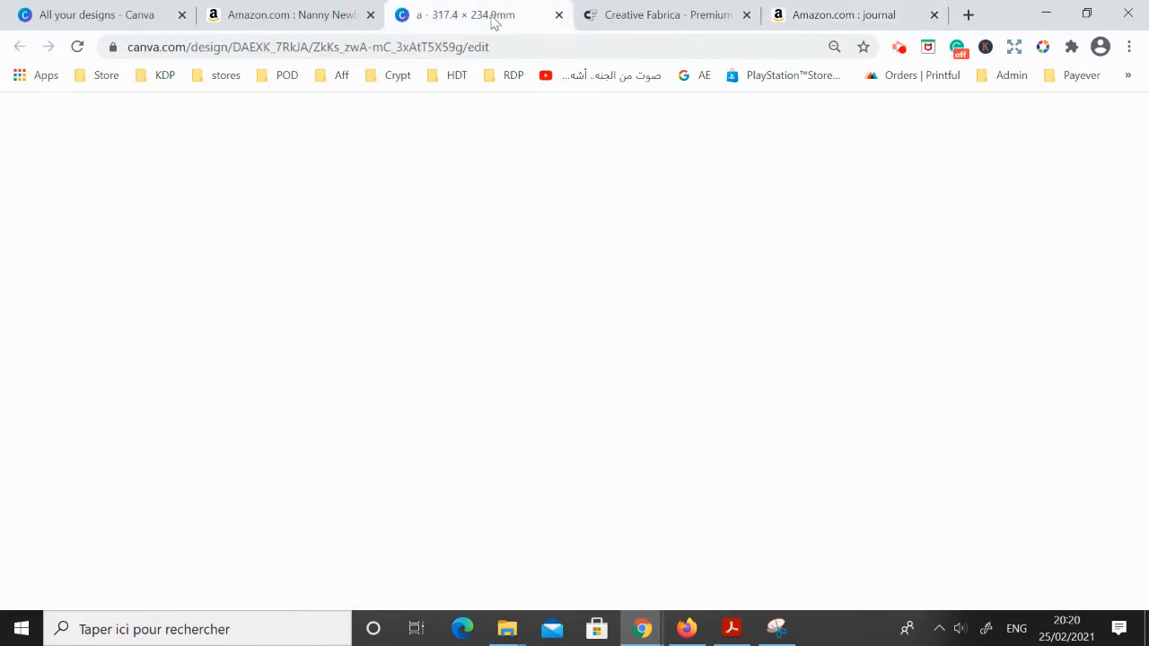
left_click(589, 319)
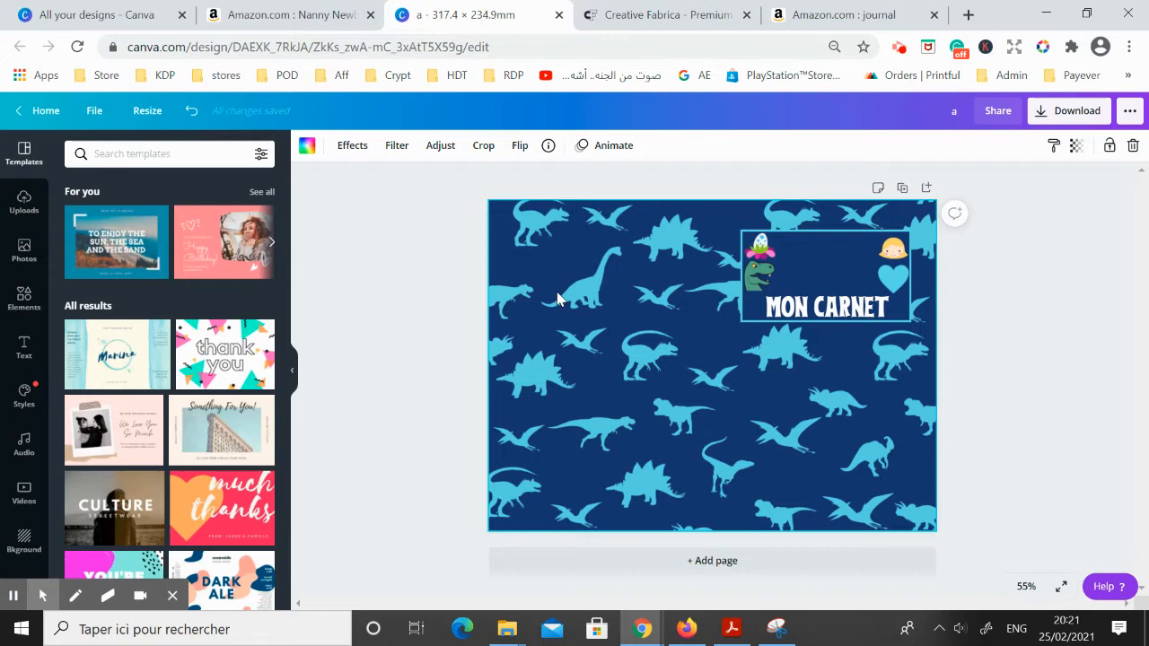
Switch to Creative Fabrica, search for "seamless pattern" and browse the resulting designs
left_click(579, 11)
left_click(440, 122)
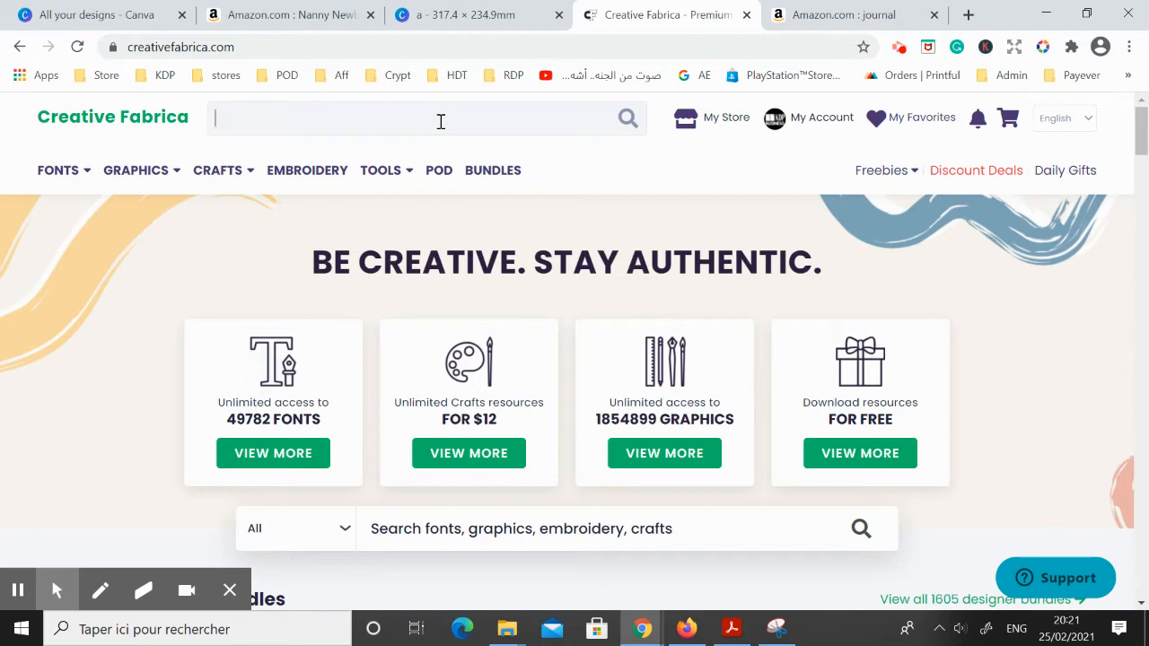
type("seamless pat")
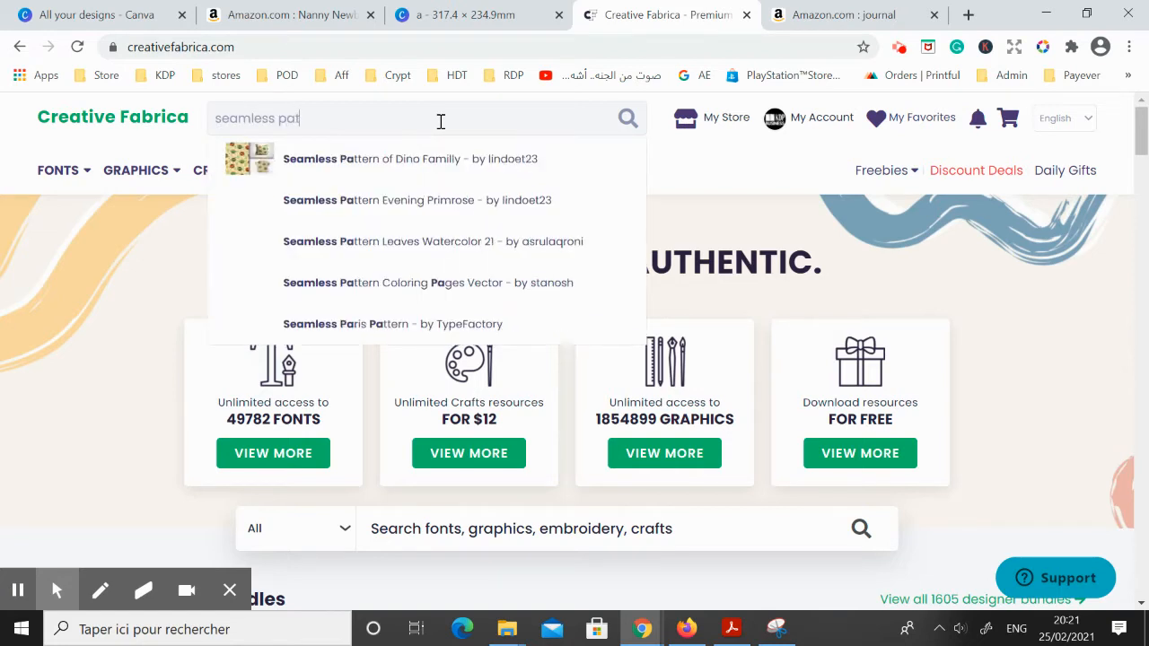
type("tern")
key("Return")
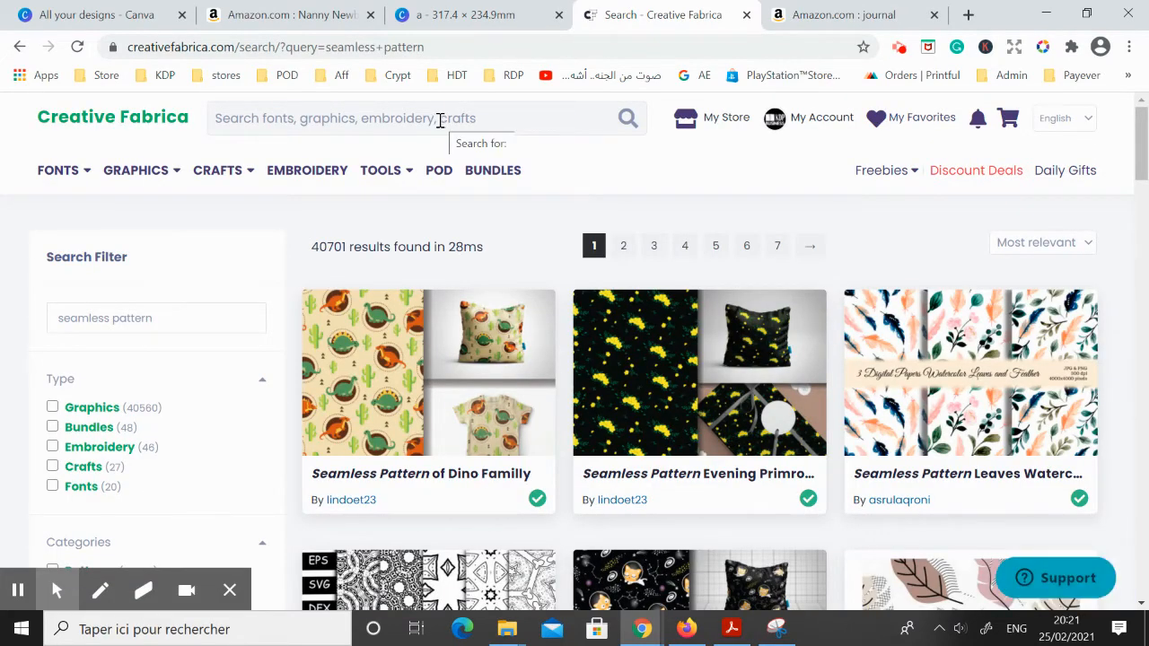
scroll(626, 290, "down", 2)
scroll(628, 288, "down", 8)
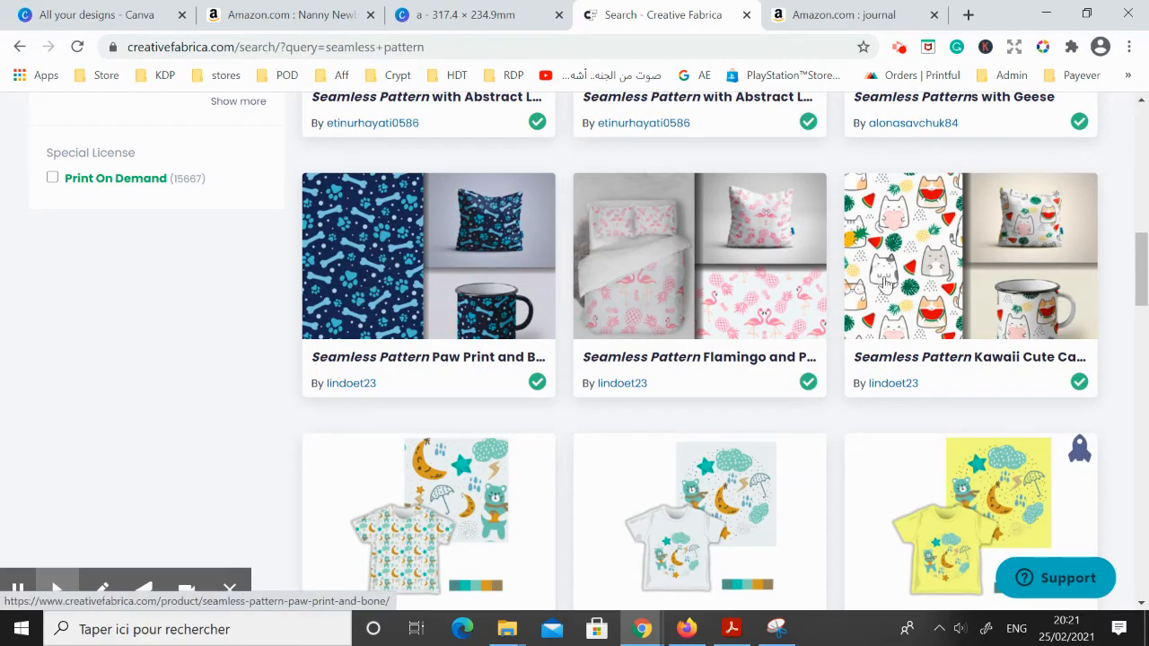
scroll(913, 256, "down", 1)
scroll(913, 256, "up", 10)
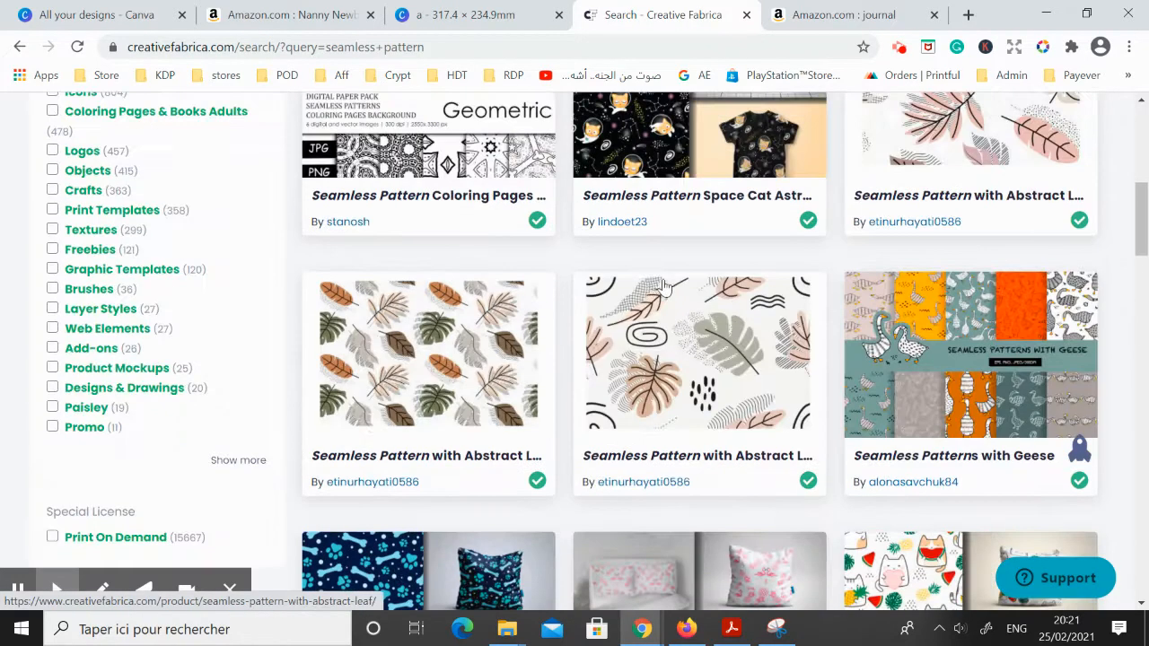
Search Creative Fabrica for "seamless dinosaur"
left_click(350, 121)
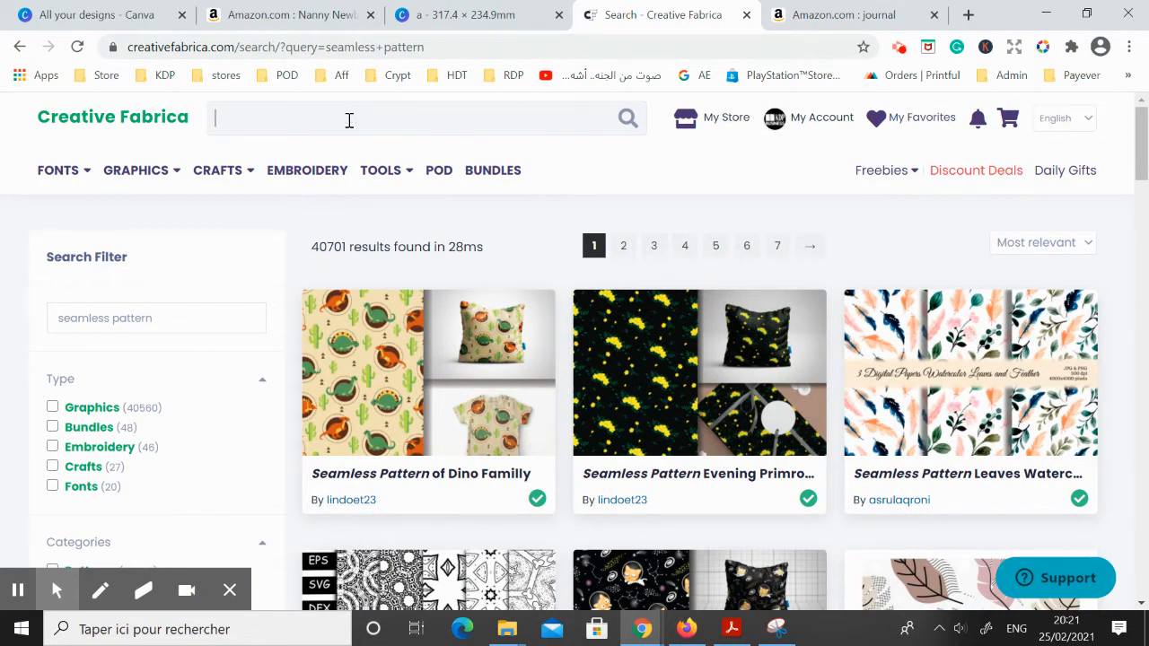
type("seaml")
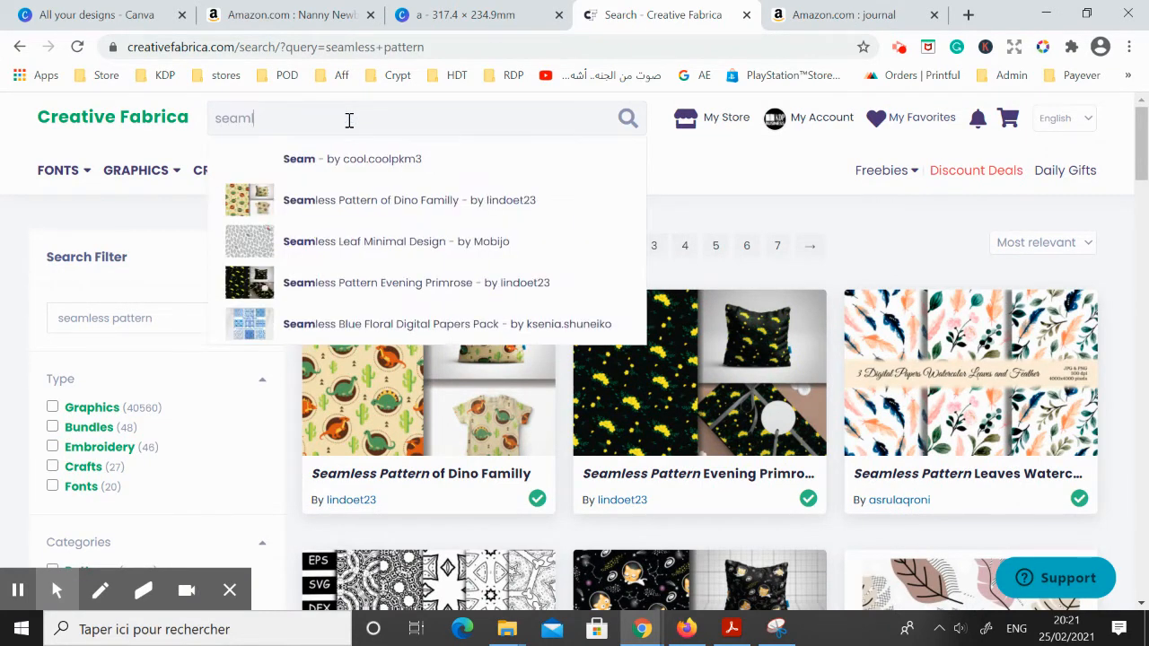
type("ess patter")
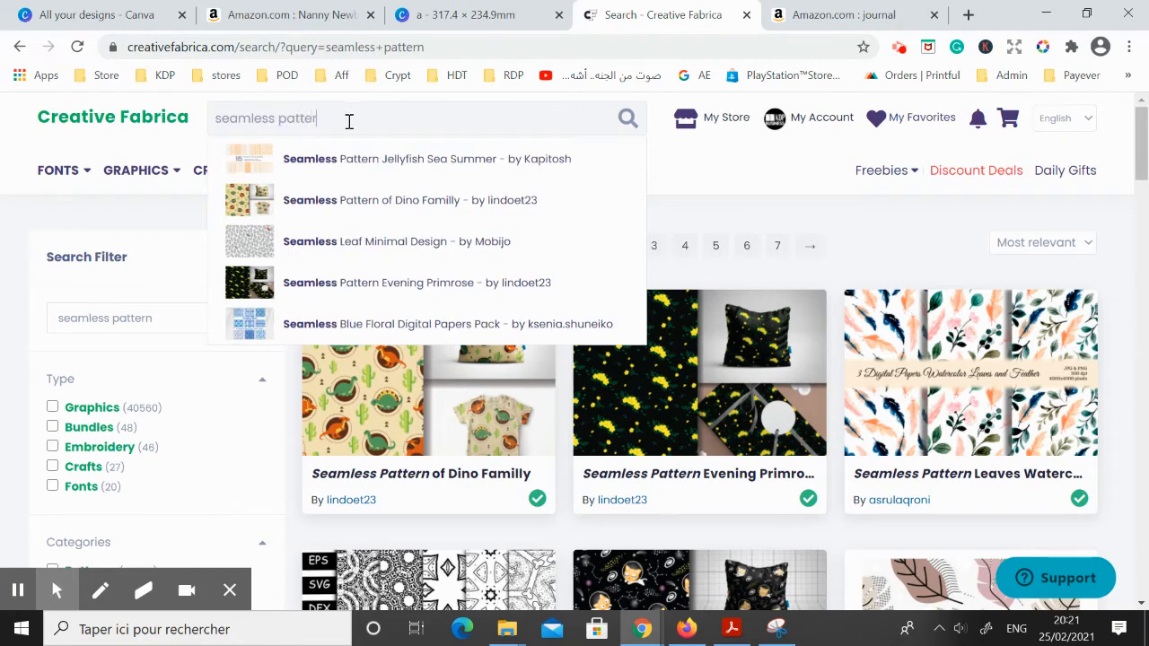
key("BackSpace")
key("BackSpace")
key("BackSpace")
key("BackSpace")
key("BackSpace")
type("dinosaur")
key("Return")
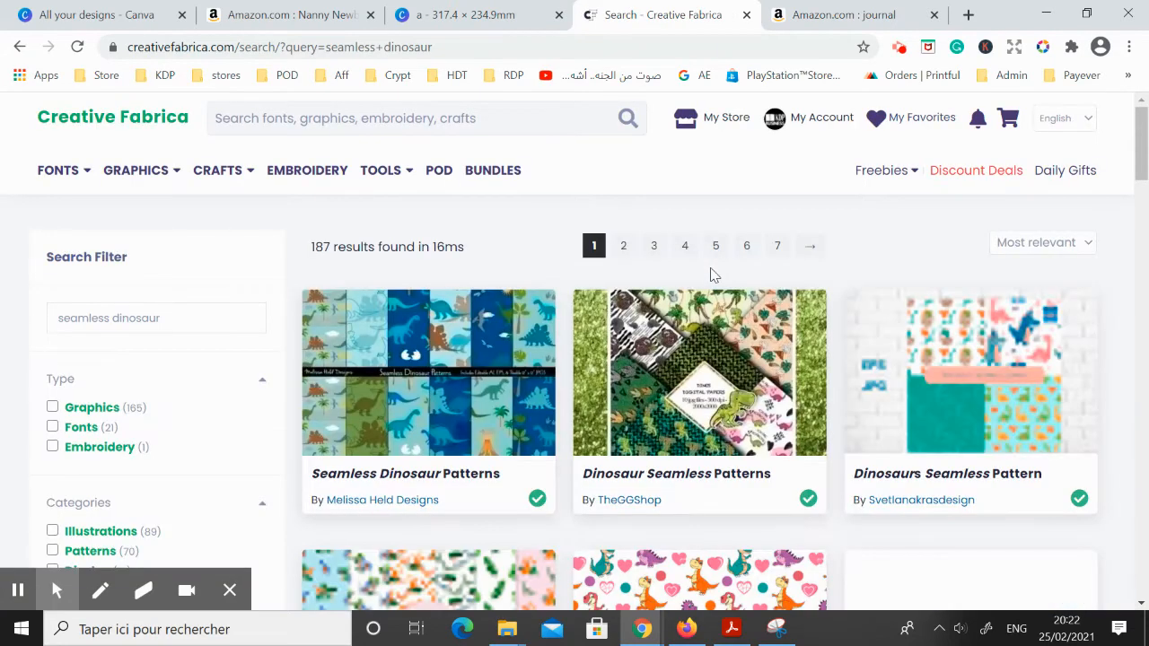
Browse the seamless dinosaur results to compare the available pattern styles for a cover
scroll(710, 275, "down", 2)
scroll(711, 275, "down", 2)
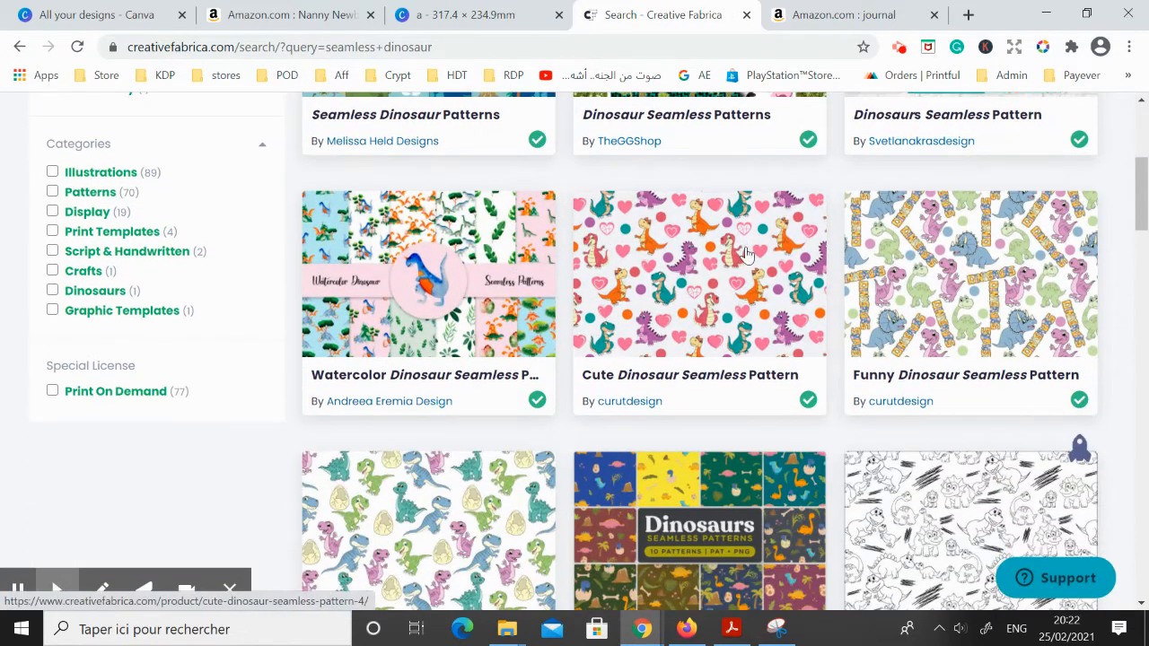
scroll(673, 284, "down", 1)
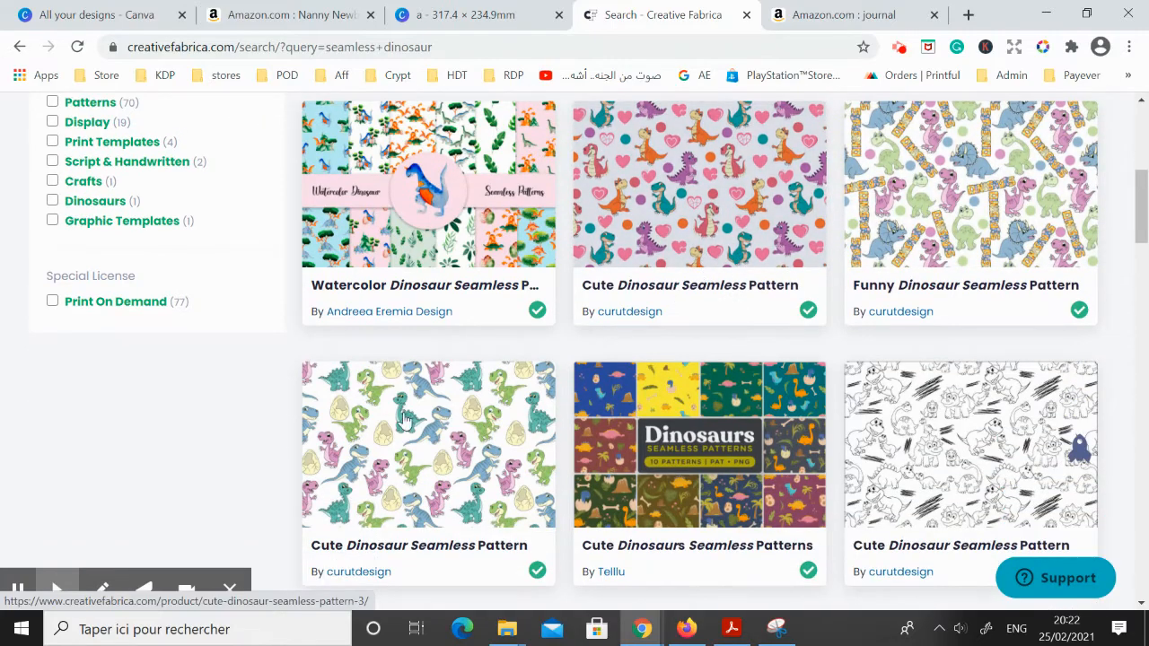
scroll(673, 278, "down", 1)
scroll(223, 440, "down", 3)
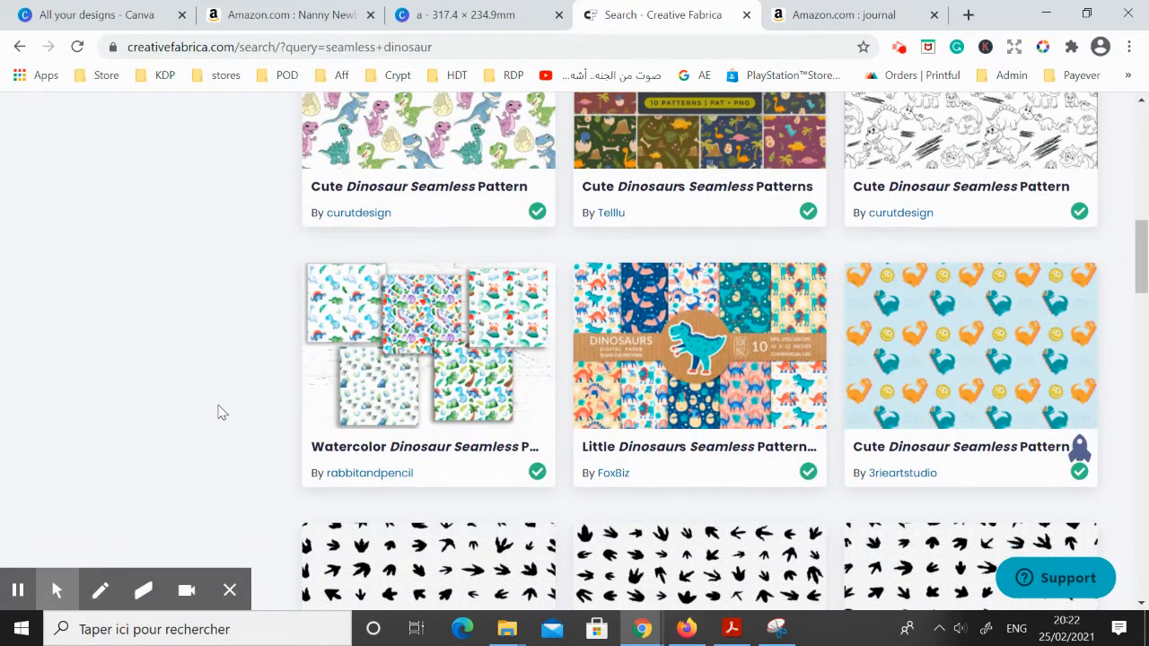
scroll(271, 299, "down", 2)
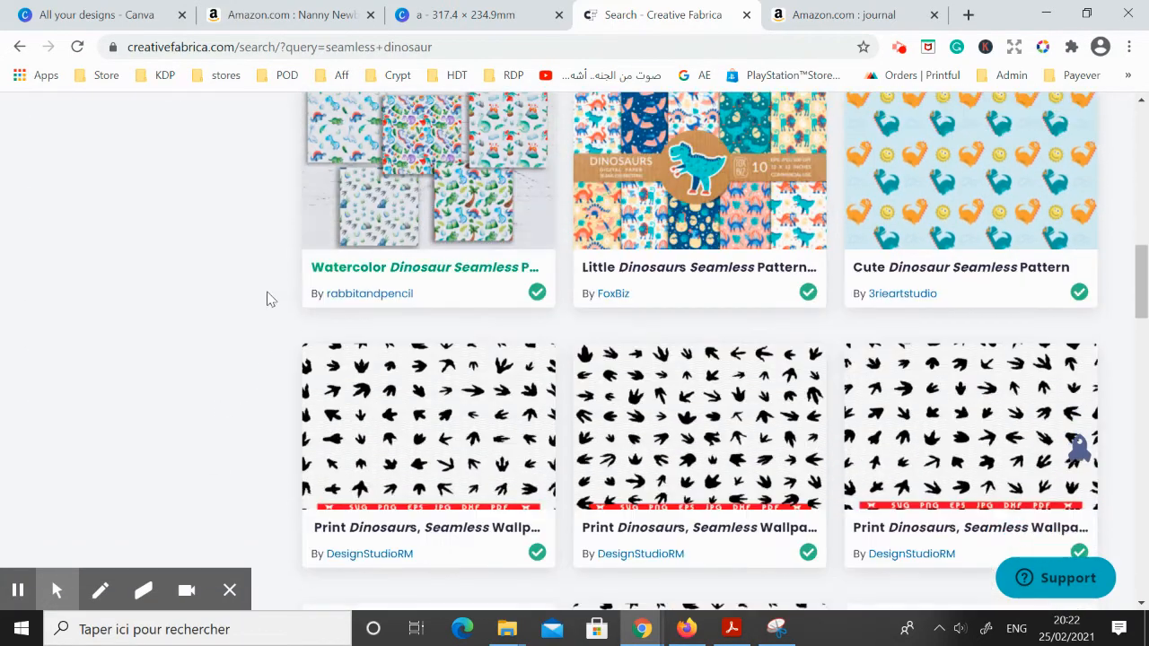
scroll(188, 332, "down", 2)
scroll(205, 326, "down", 2)
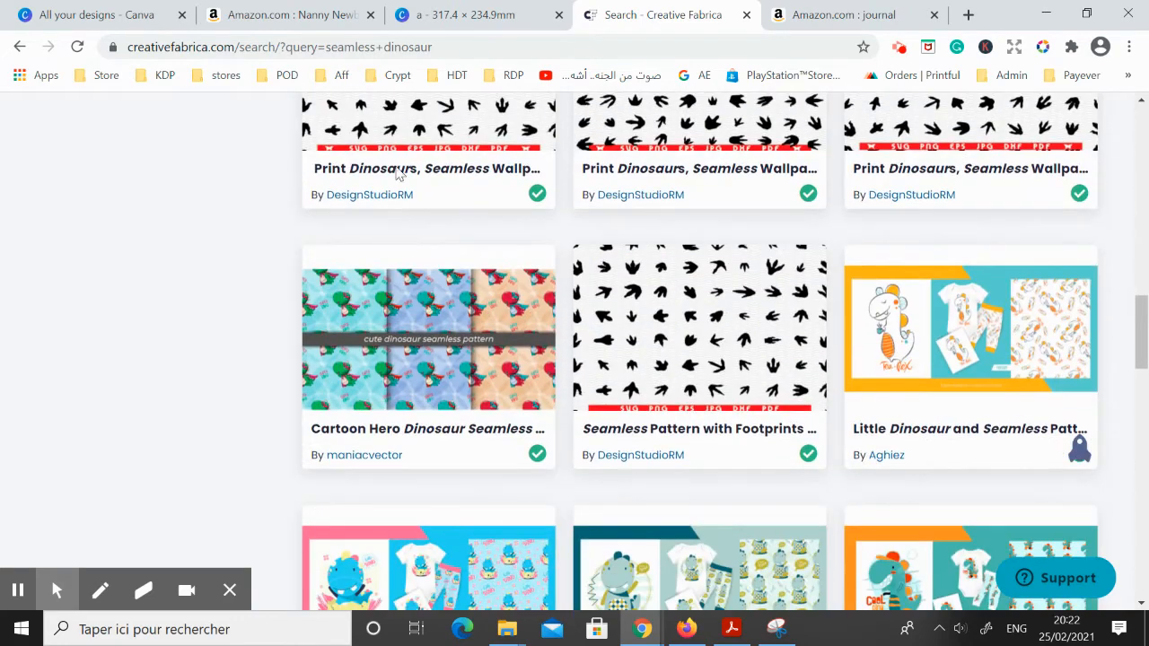
Back in the Canva cover design, replace the blue dinosaur background with the uploaded pink dinosaur and palm tree pattern
left_click(458, 12)
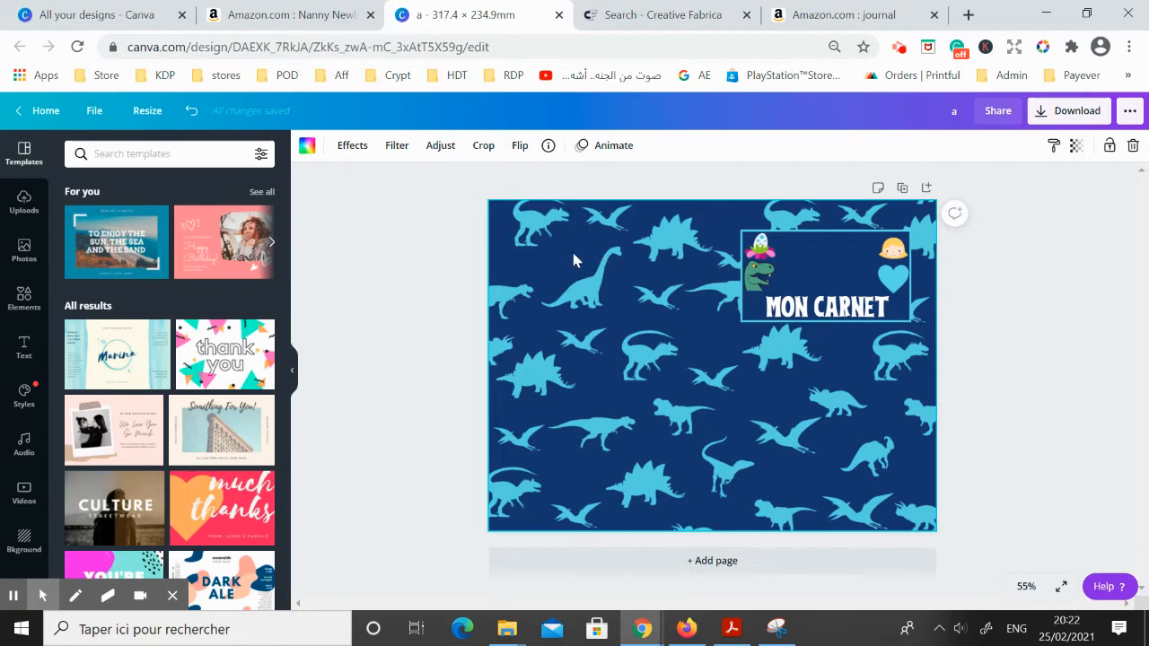
left_click(25, 202)
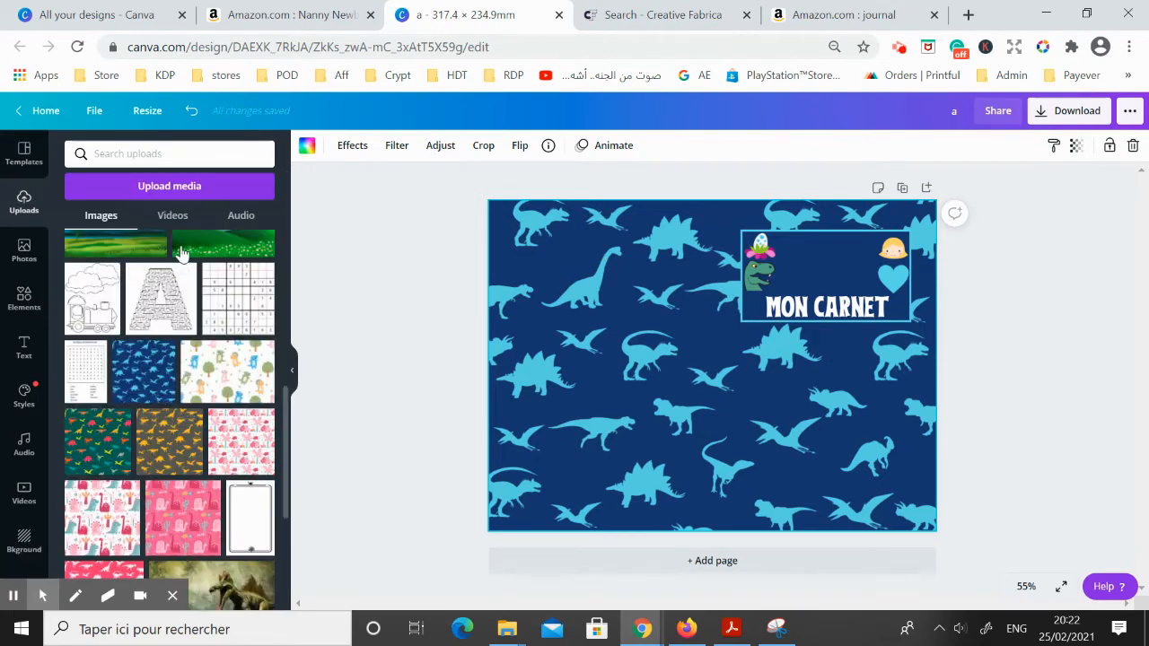
scroll(175, 375, "down", 1)
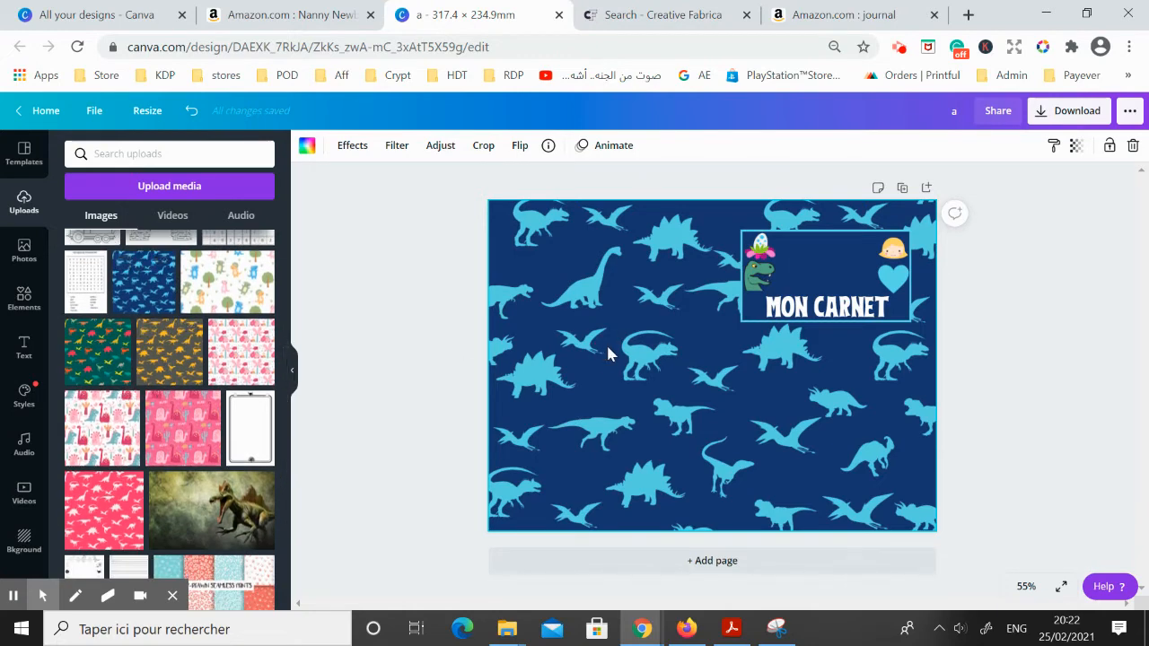
key("Delete")
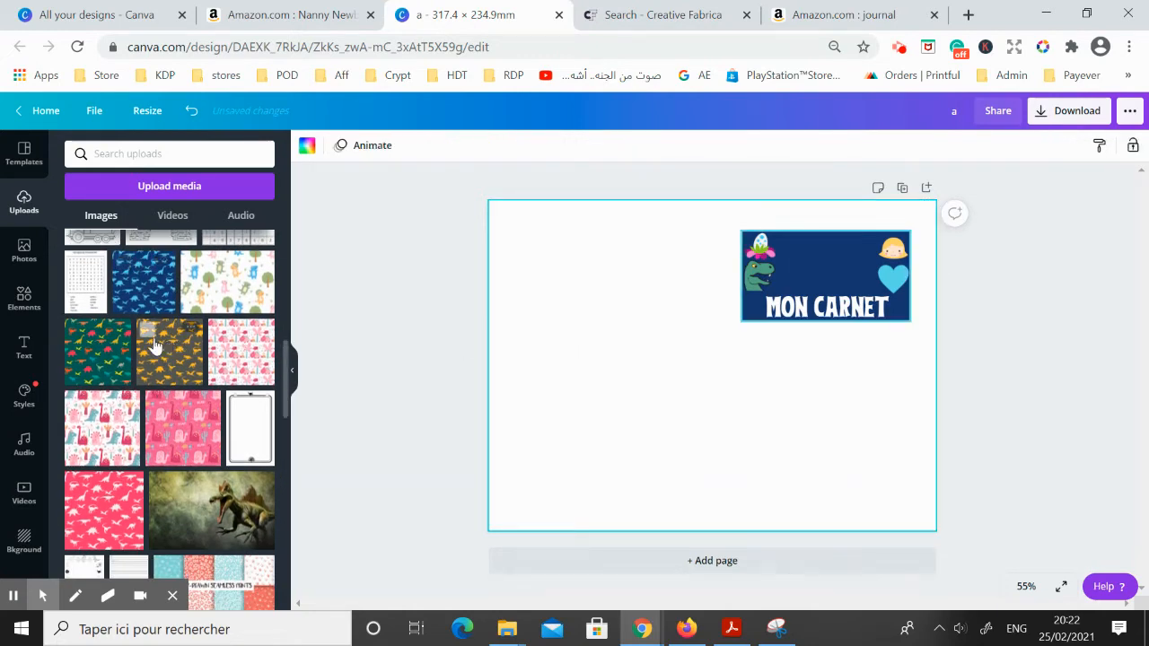
left_click_drag(229, 357, 574, 323)
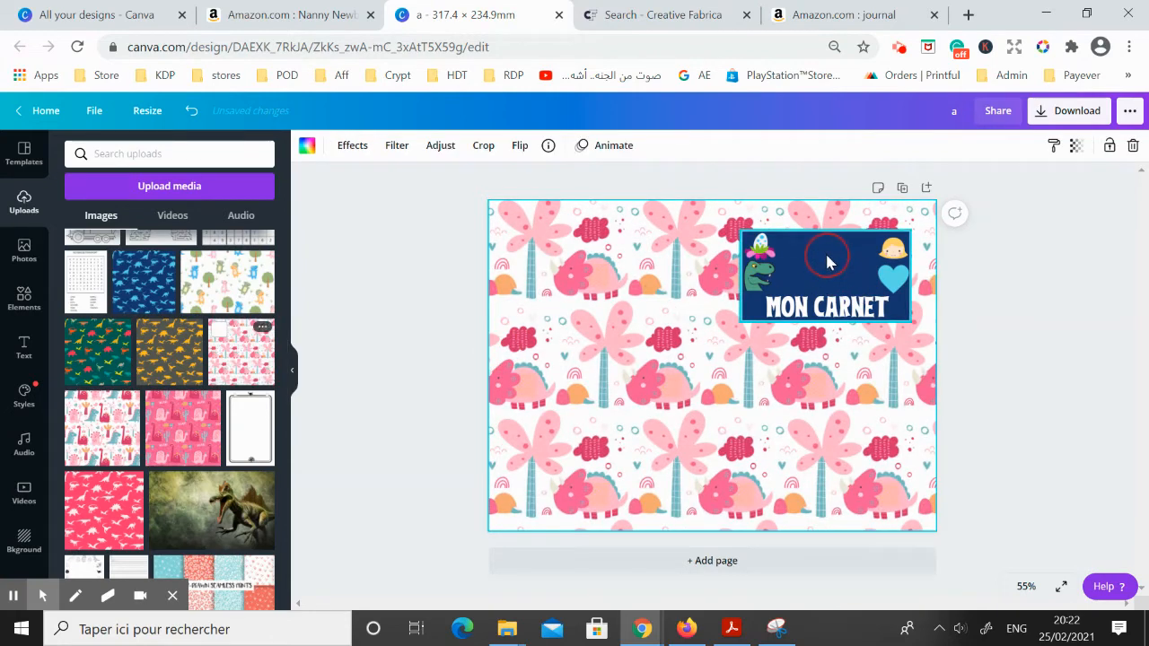
Move the "MON CARNET" title to the upper part of the dark blue label box
left_click(1026, 587)
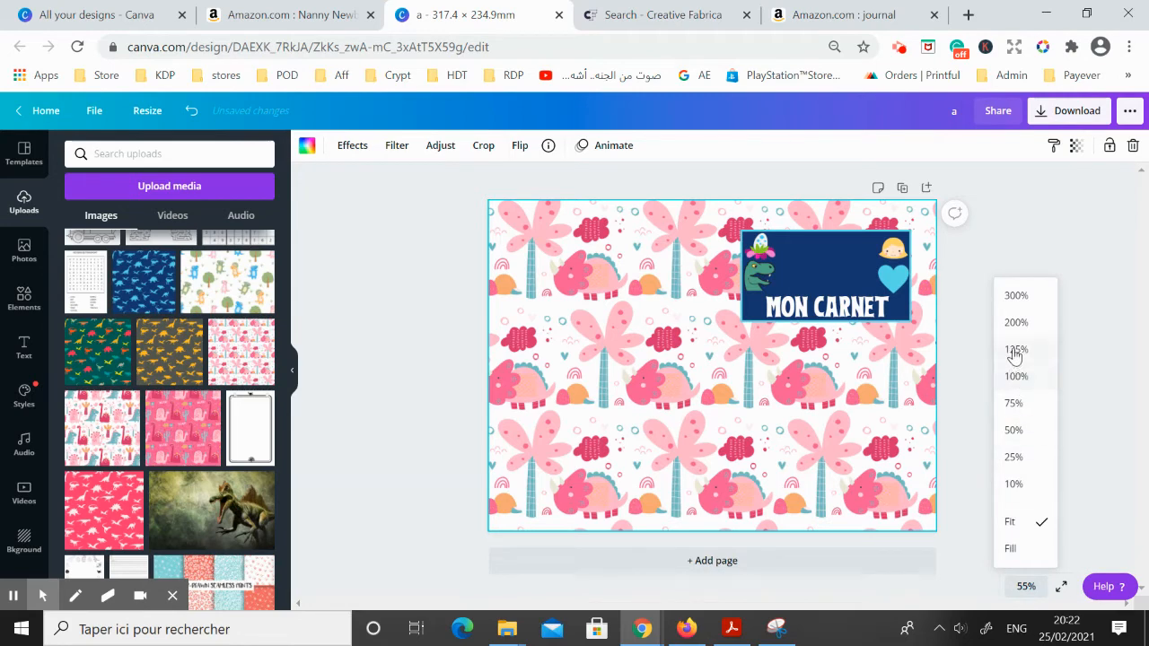
left_click(1016, 351)
scroll(867, 537, "up", 3)
left_click_drag(830, 605, 921, 604)
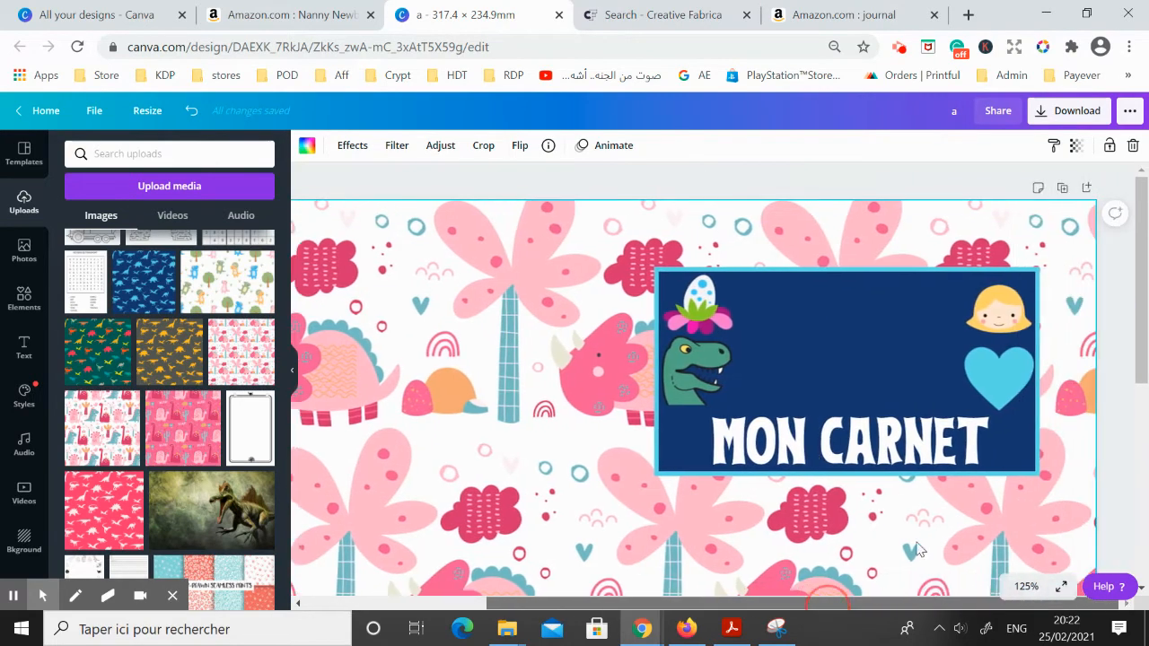
left_click(709, 382)
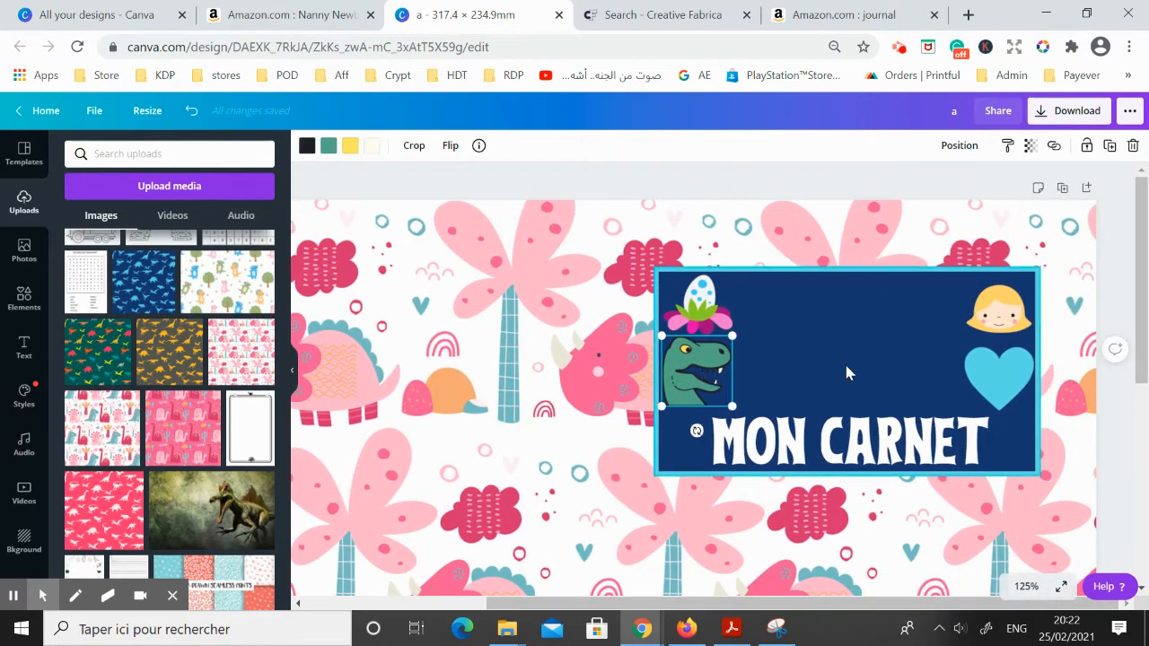
left_click(818, 438)
left_click_drag(818, 438, 819, 314)
left_click_drag(1037, 319, 944, 321)
left_click_drag(947, 270, 964, 271)
left_click_drag(873, 325, 898, 326)
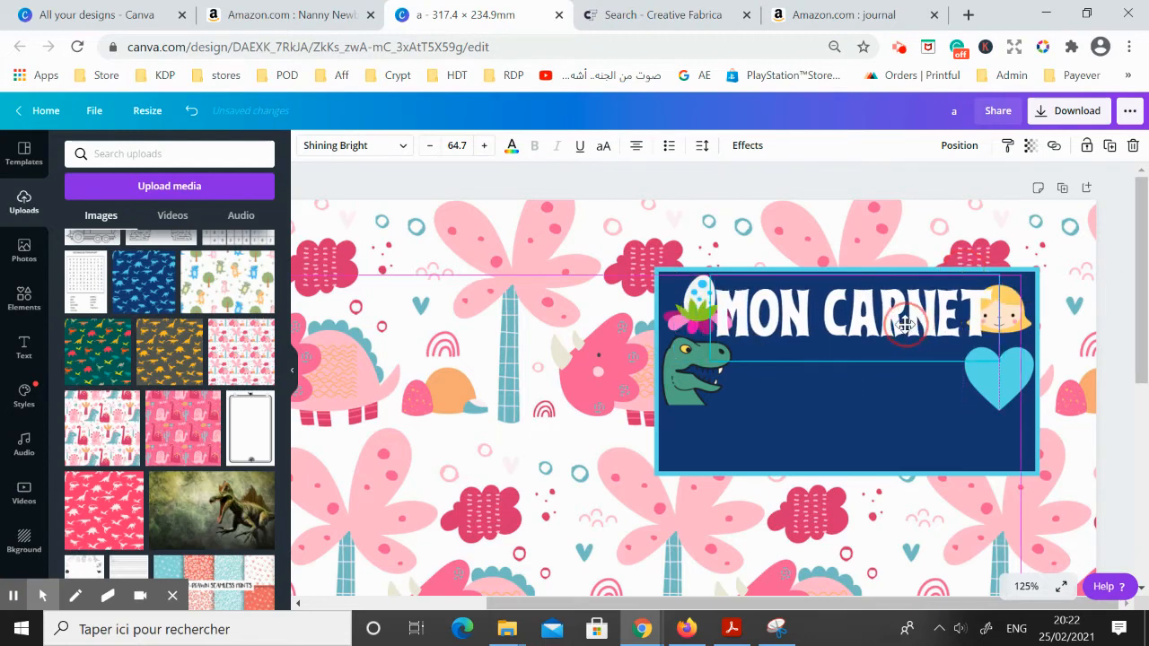
left_click(921, 423)
Delete the egg, heart, girl and dinosaur graphics from the label, and shorten its light blue frame to end just below the title
left_click(691, 327)
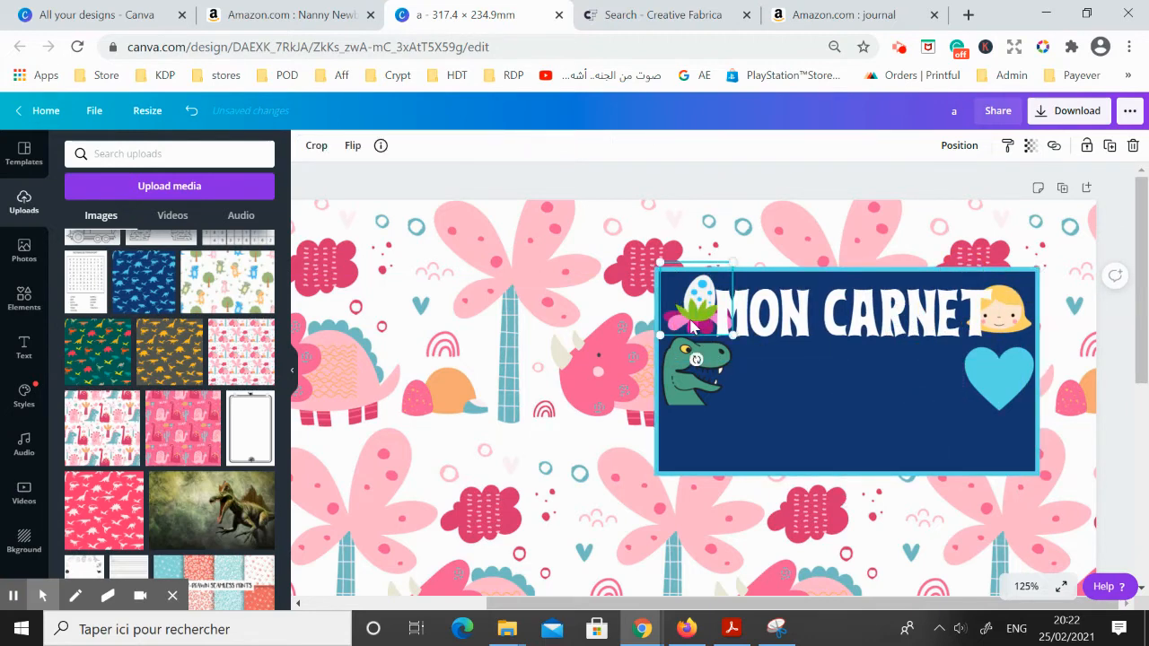
key("Delete")
left_click(996, 377)
key("Delete")
left_click(1001, 310)
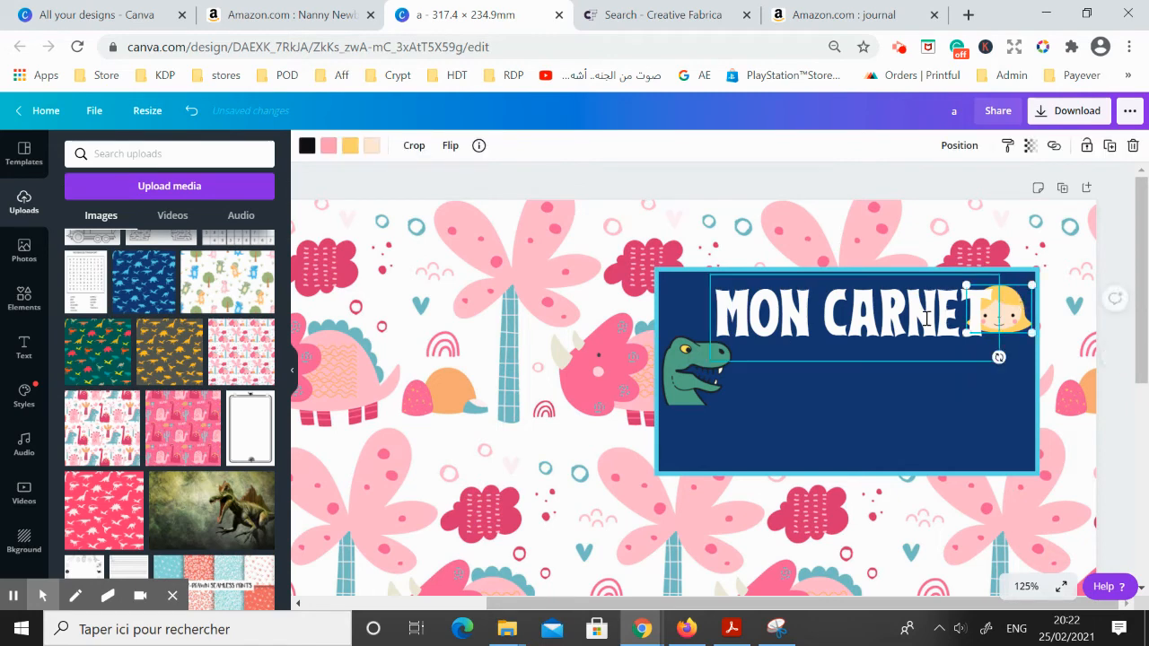
key("Delete")
left_click(696, 370)
key("Delete")
left_click(760, 415)
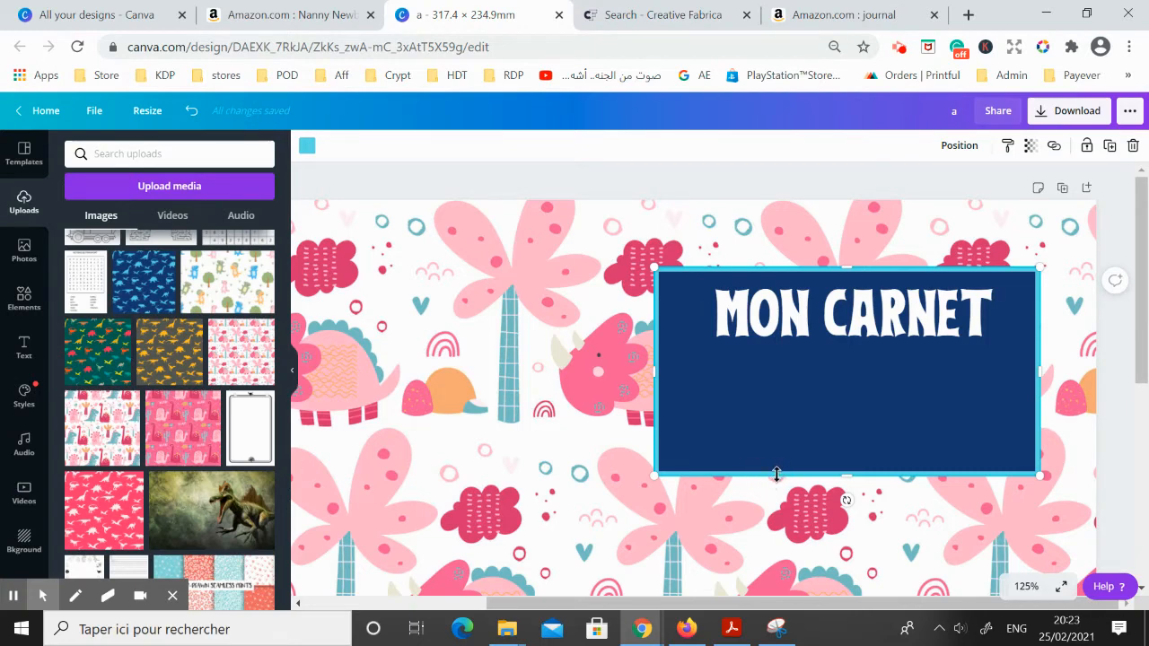
left_click_drag(777, 474, 778, 390)
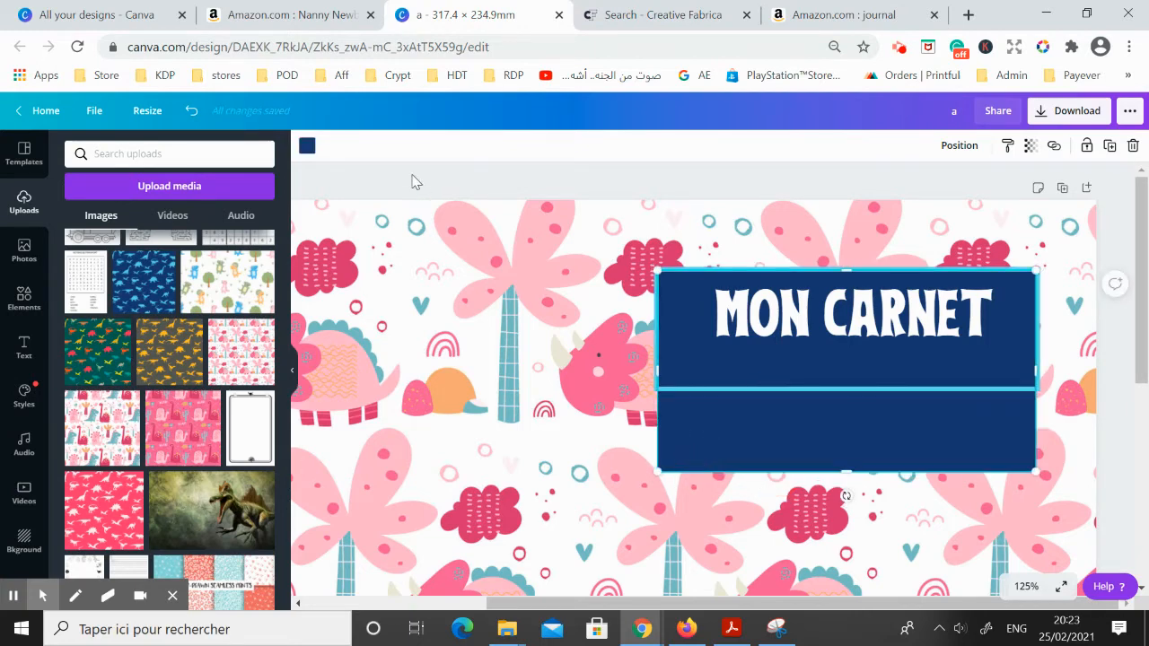
Recolour the label box dark pink and its frame muted teal, using the photo colours taken from the background pattern
left_click(307, 146)
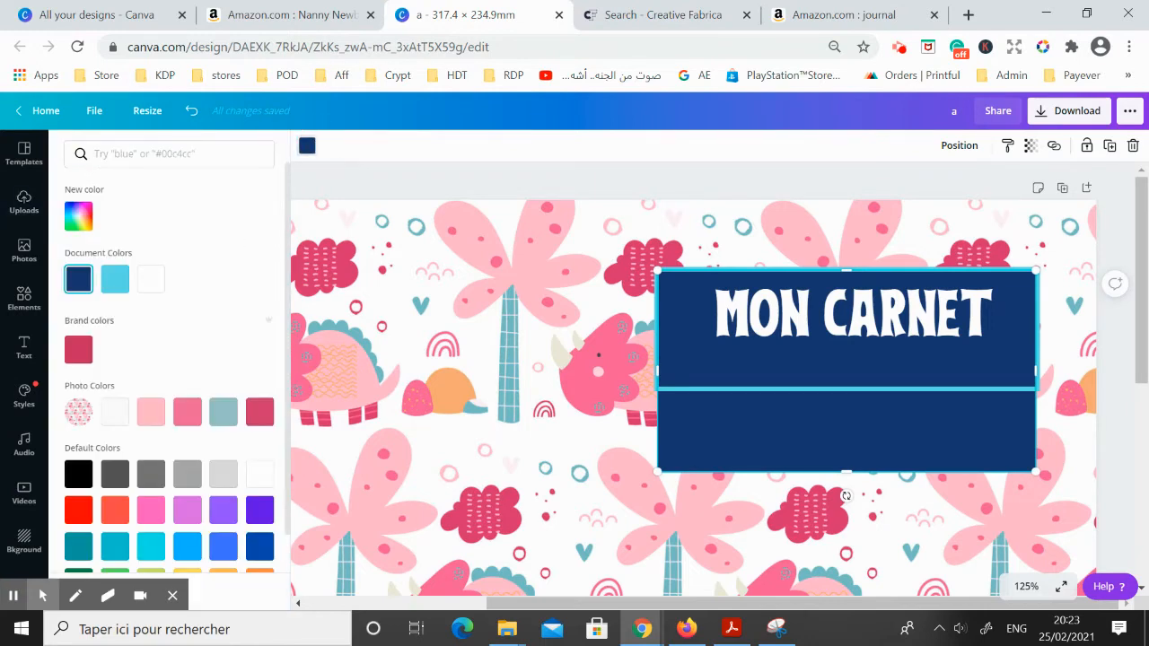
left_click(151, 413)
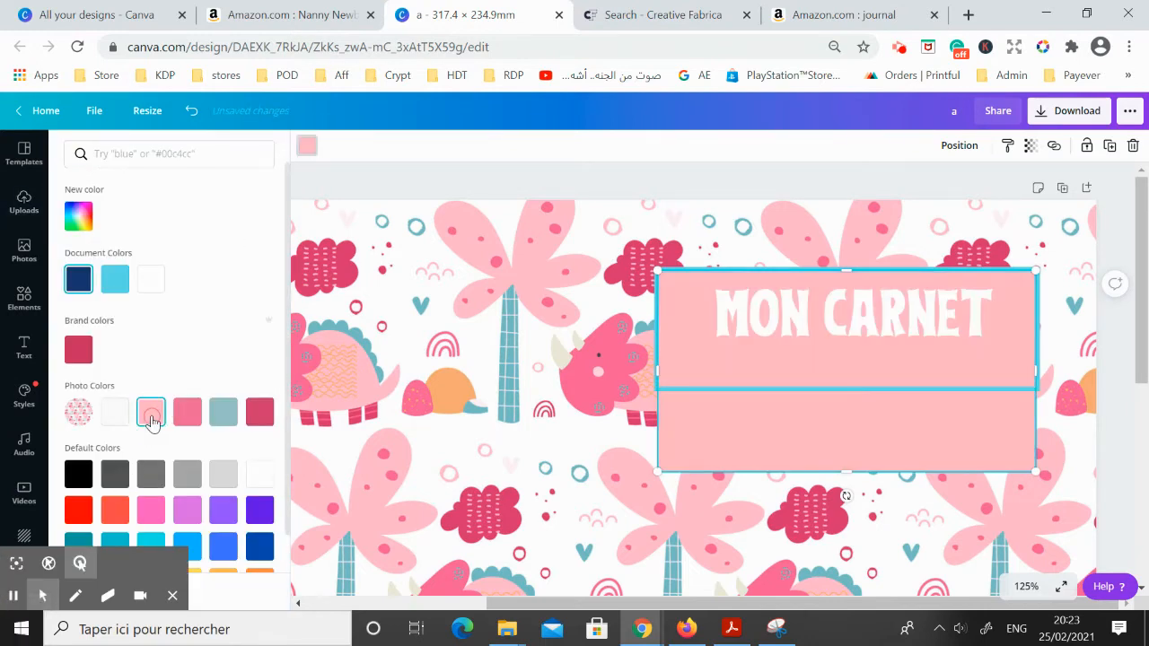
left_click(188, 413)
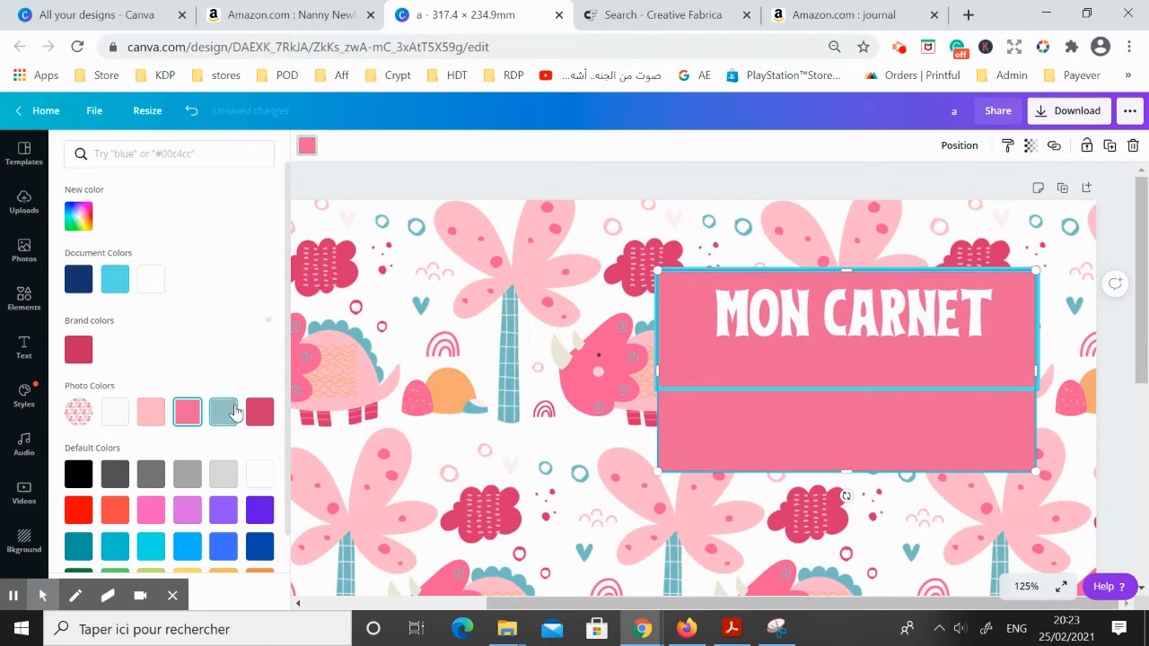
left_click(259, 412)
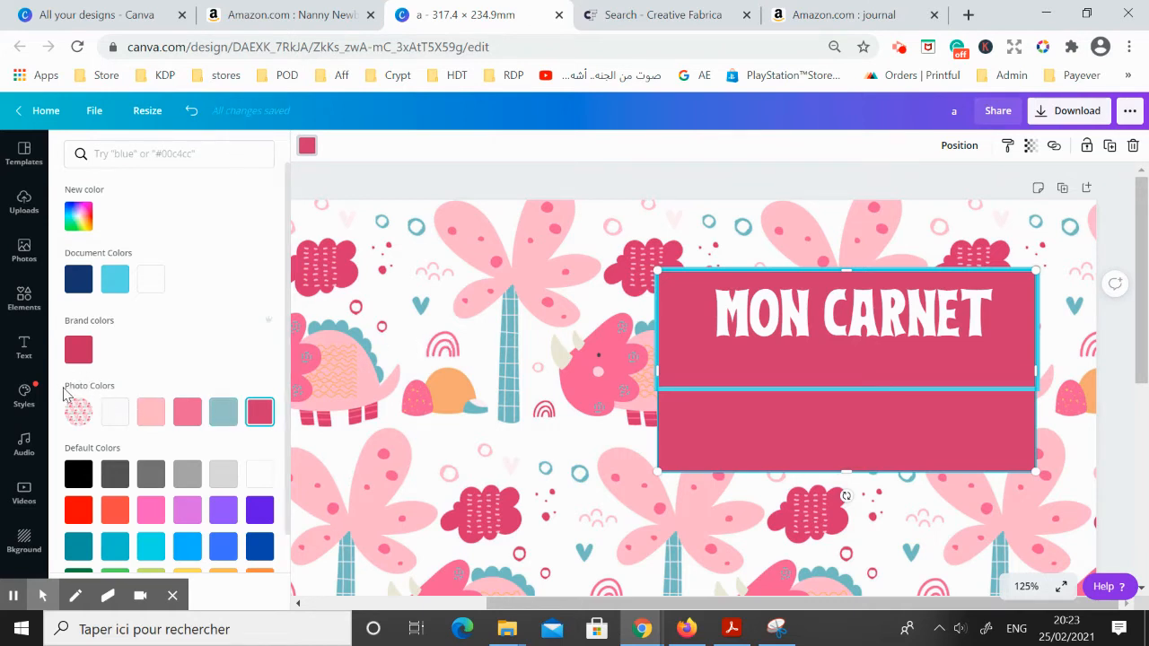
left_click(480, 322)
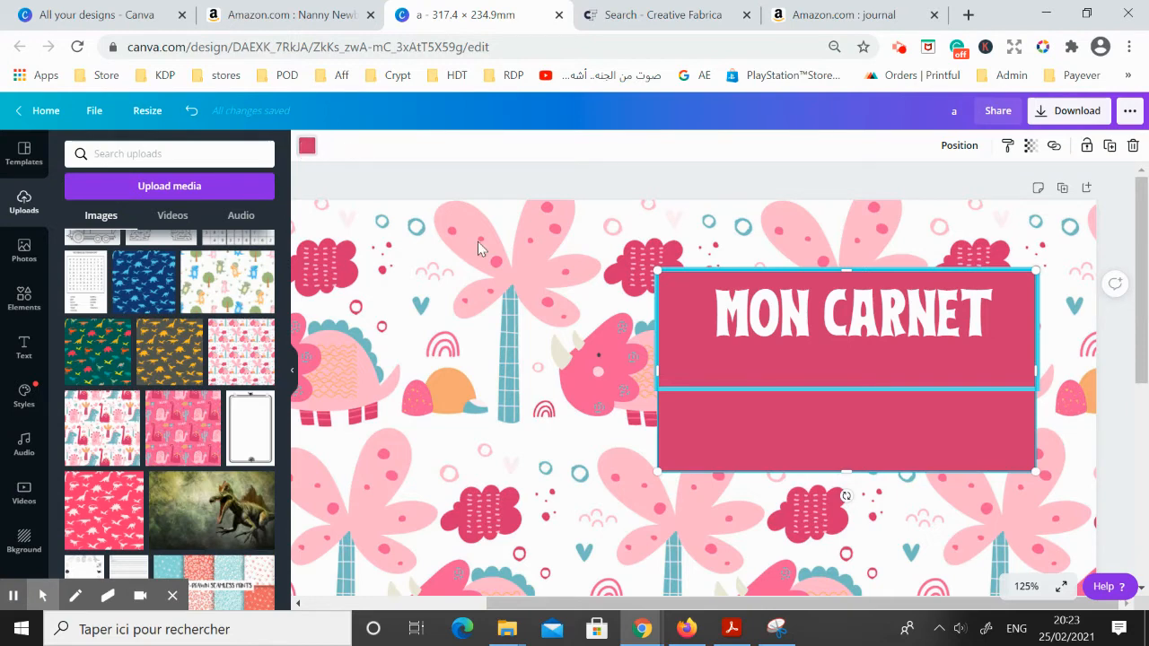
left_click(305, 146)
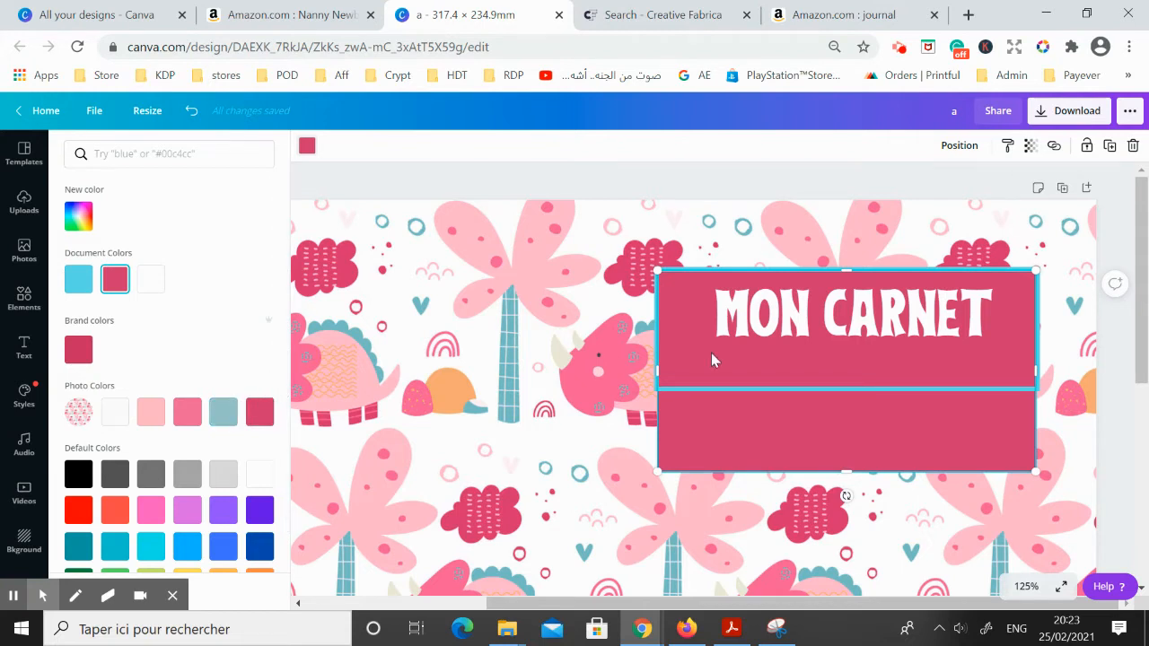
left_click(187, 413)
left_click(259, 412)
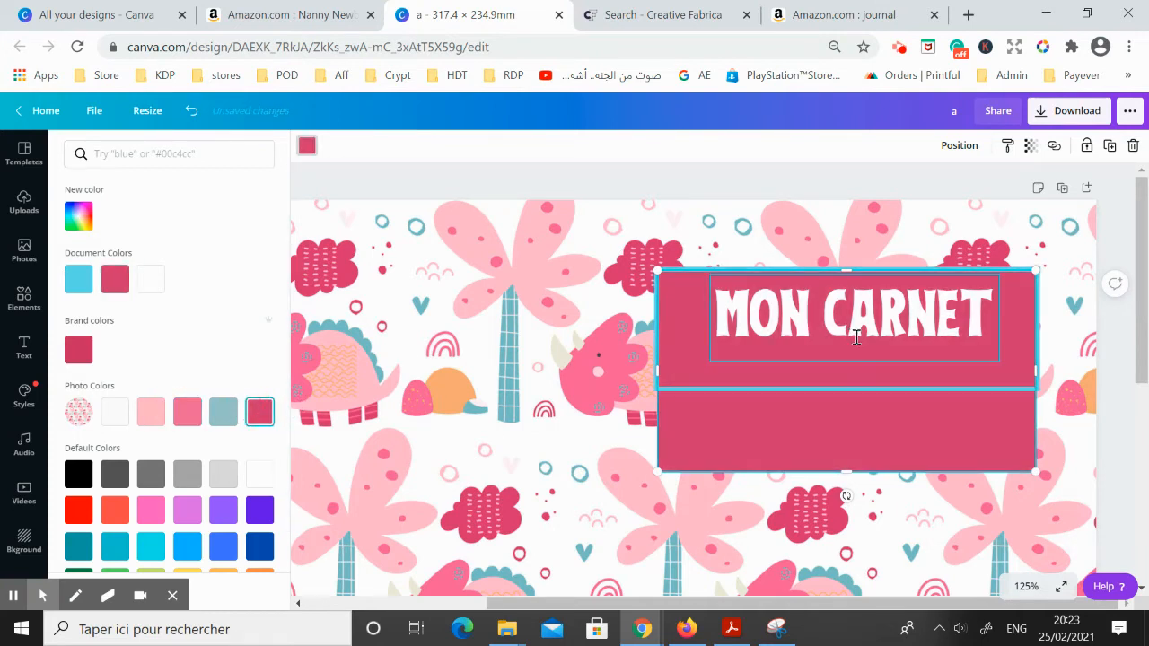
left_click(742, 388)
left_click(223, 414)
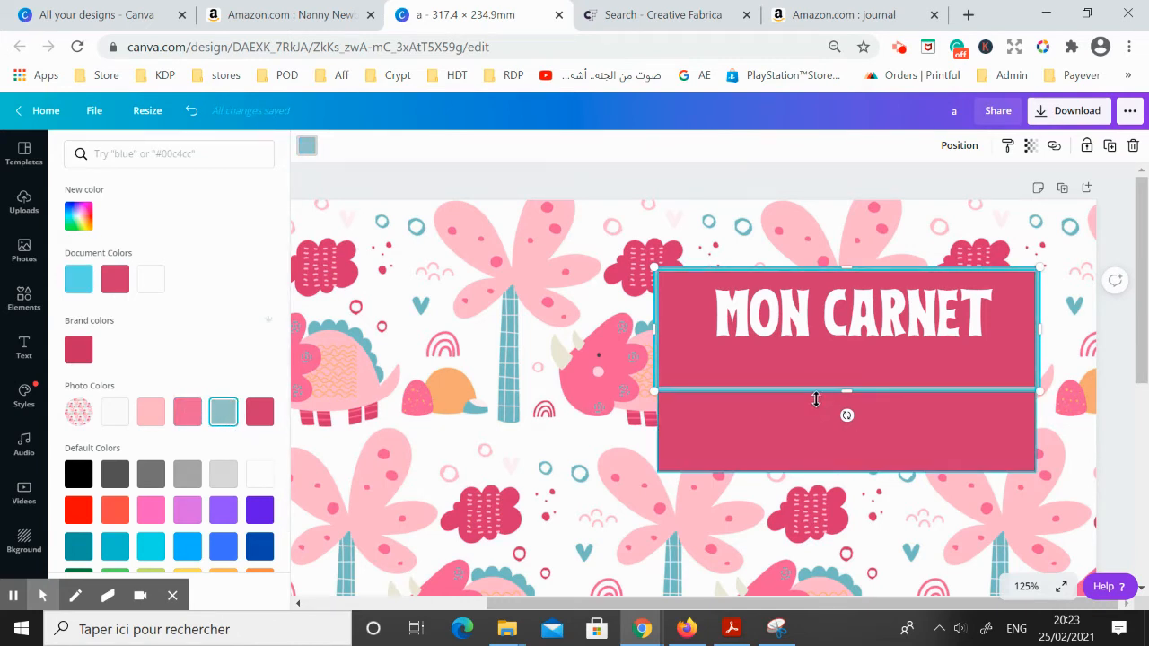
Enlarge the "MON CARNET" title to font size 86.6 so it spans the full width of the teal frame
left_click(811, 304)
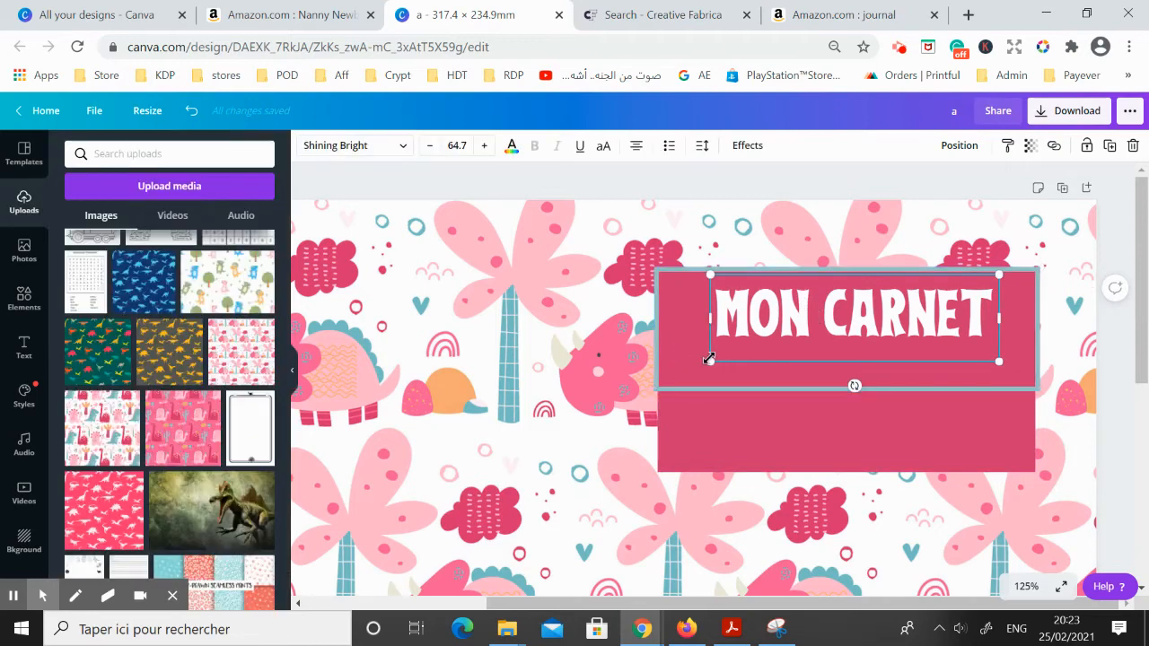
left_click_drag(711, 362, 663, 363)
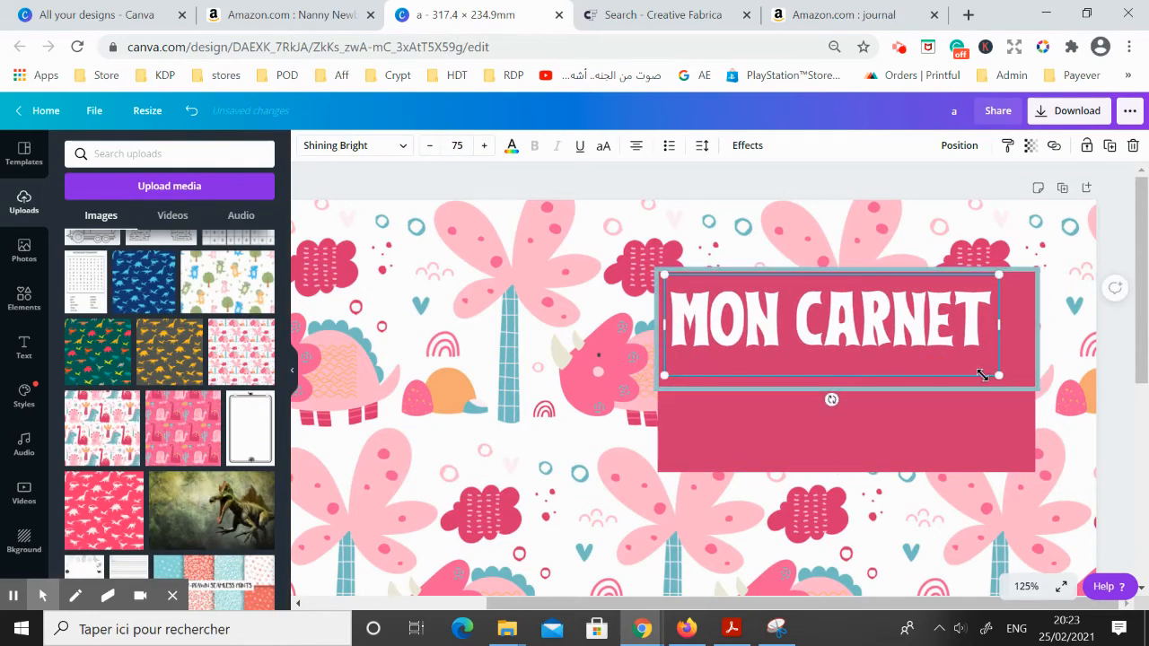
left_click(1024, 389)
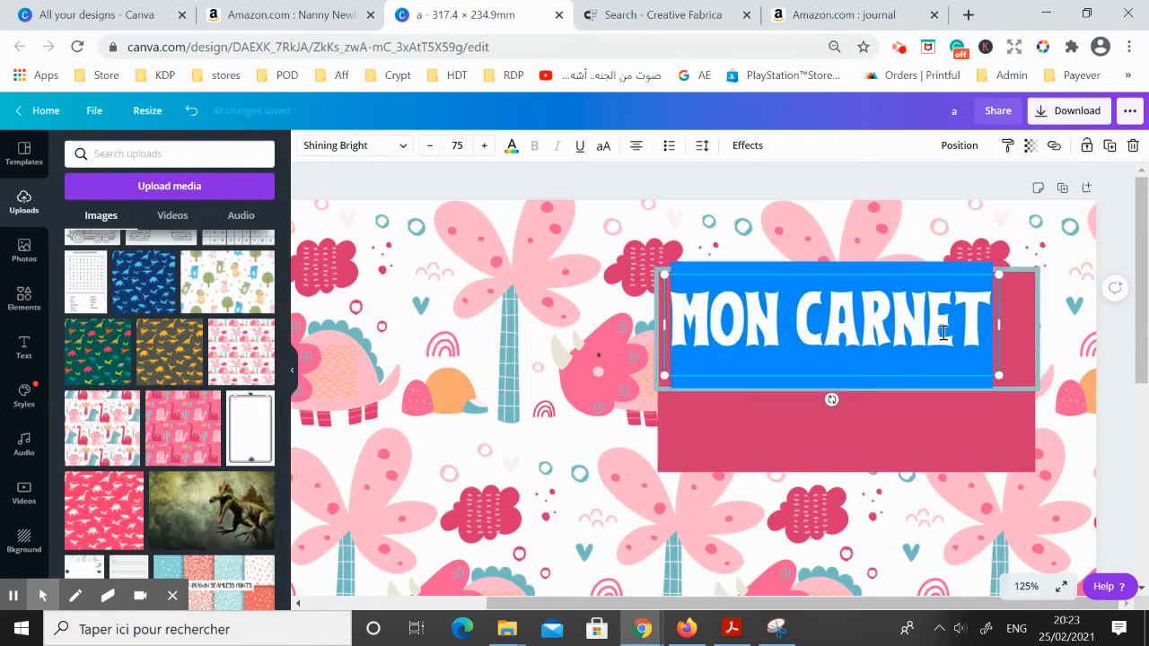
left_click_drag(938, 329, 936, 328)
left_click(544, 352)
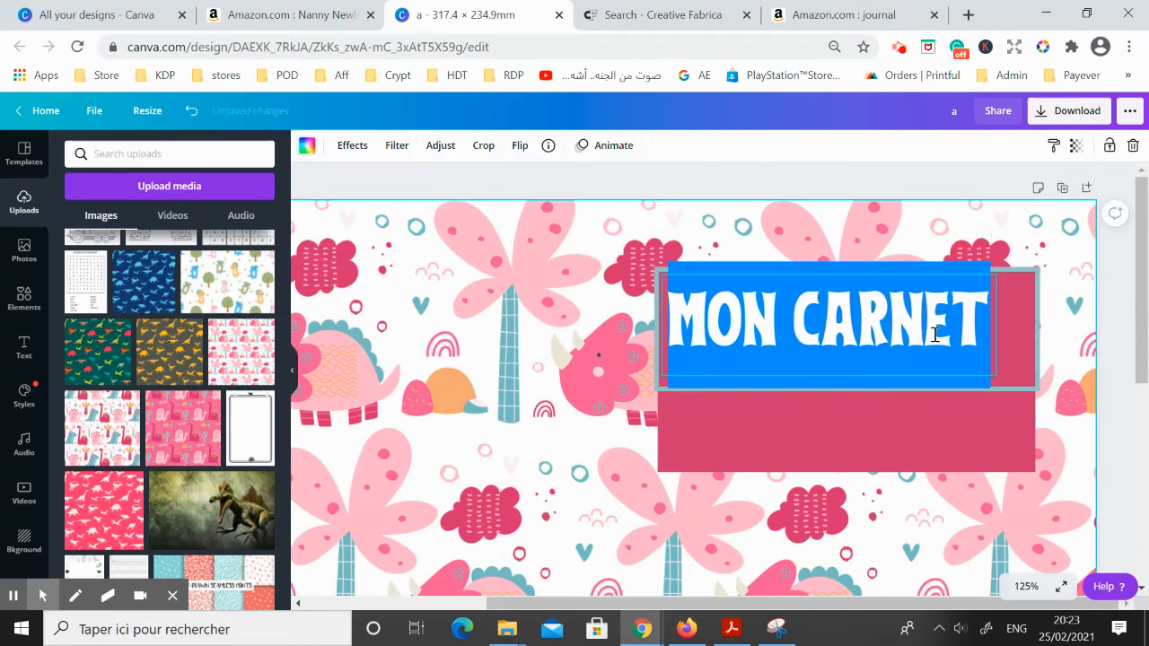
left_click(935, 334)
left_click(635, 372)
left_click(936, 324)
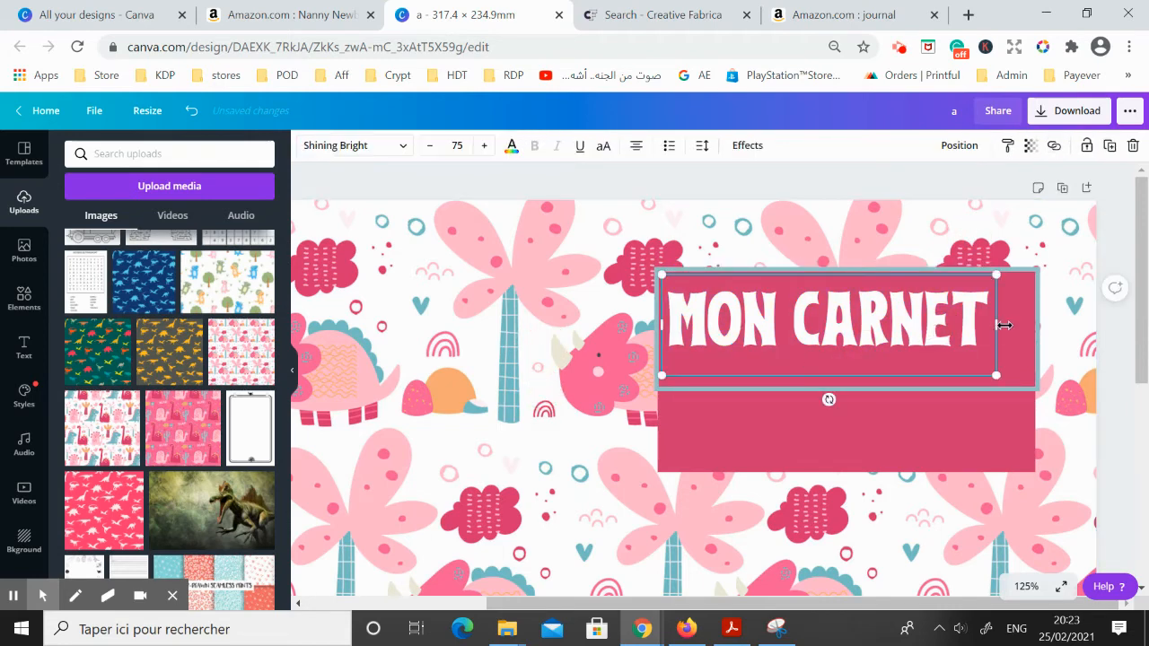
mouse_move(1000, 326)
left_mouse_down()
mouse_move(982, 320)
mouse_move(1002, 325)
left_mouse_up()
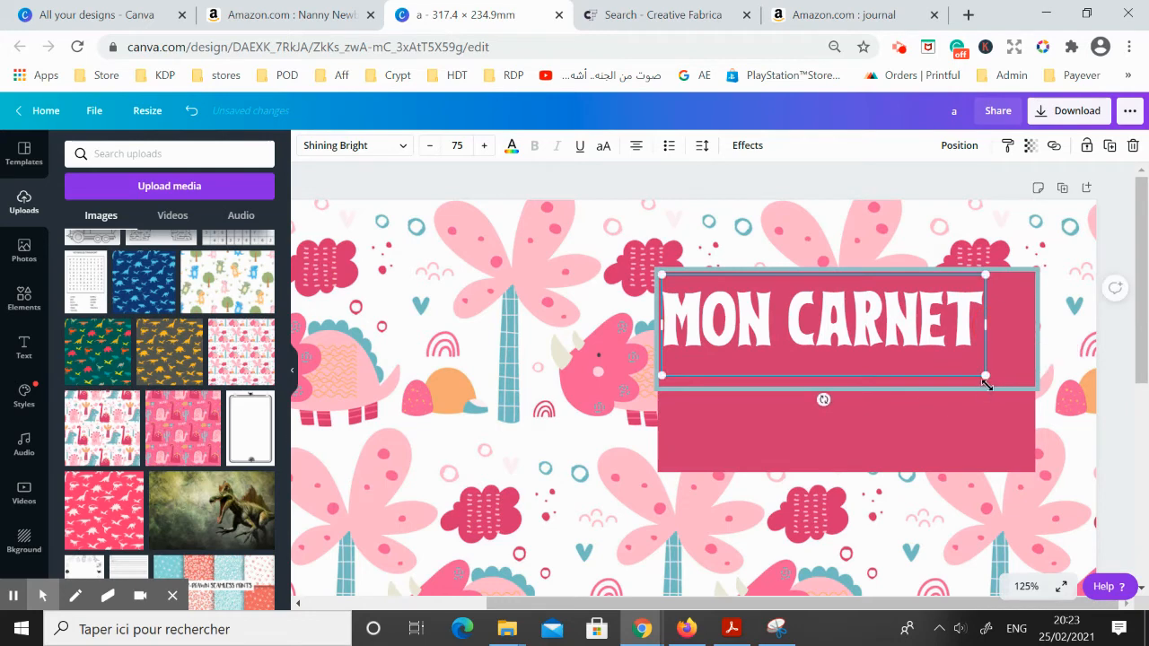
left_click_drag(1020, 388, 1037, 393)
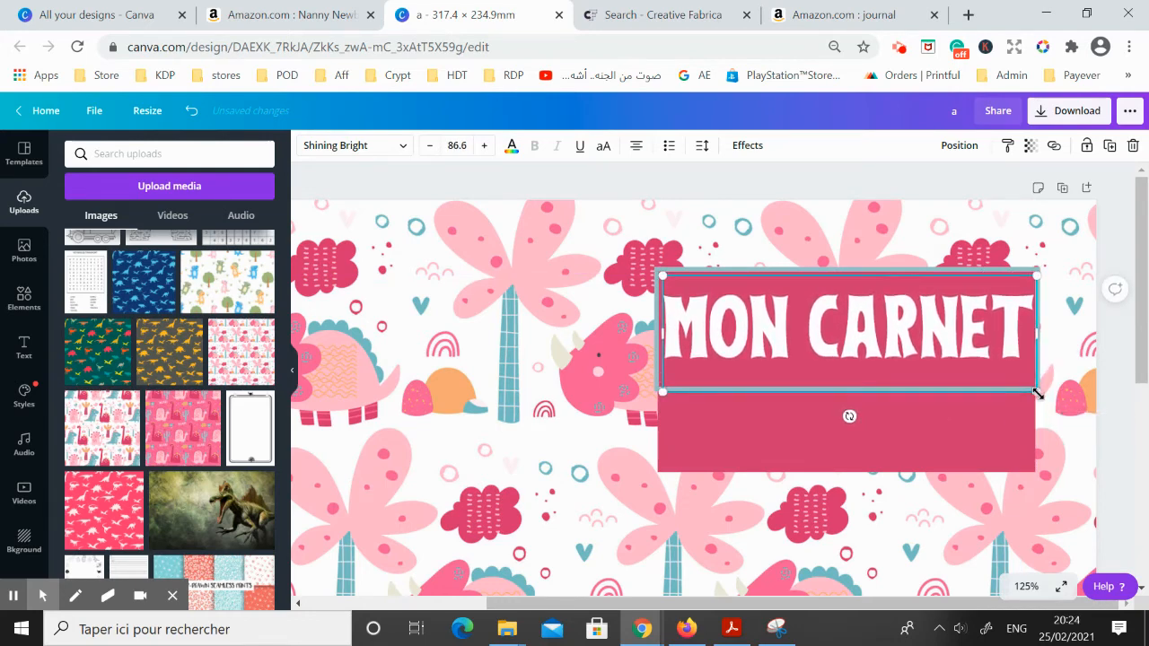
Shorten the dark pink box so that it ends at the lower edge of the teal frame
left_click(966, 443)
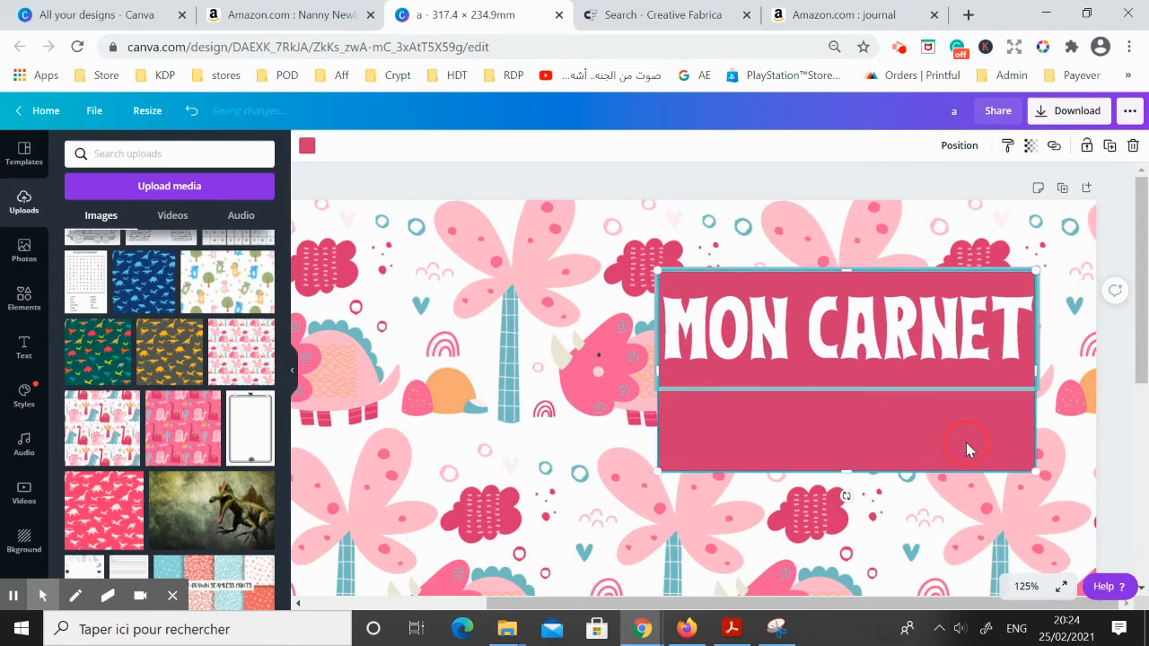
left_click_drag(846, 471, 857, 393)
left_click(866, 327)
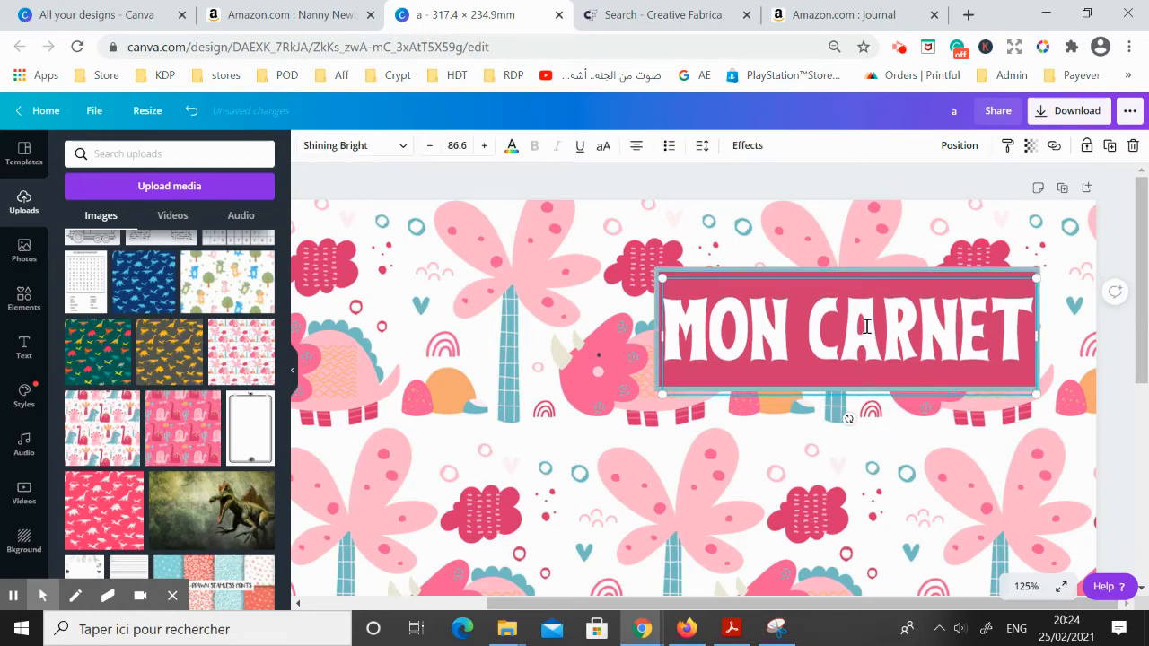
Scale the title, box and frame together down to about 98 by 32 mm and shift the label slightly to the right
left_click(1023, 586)
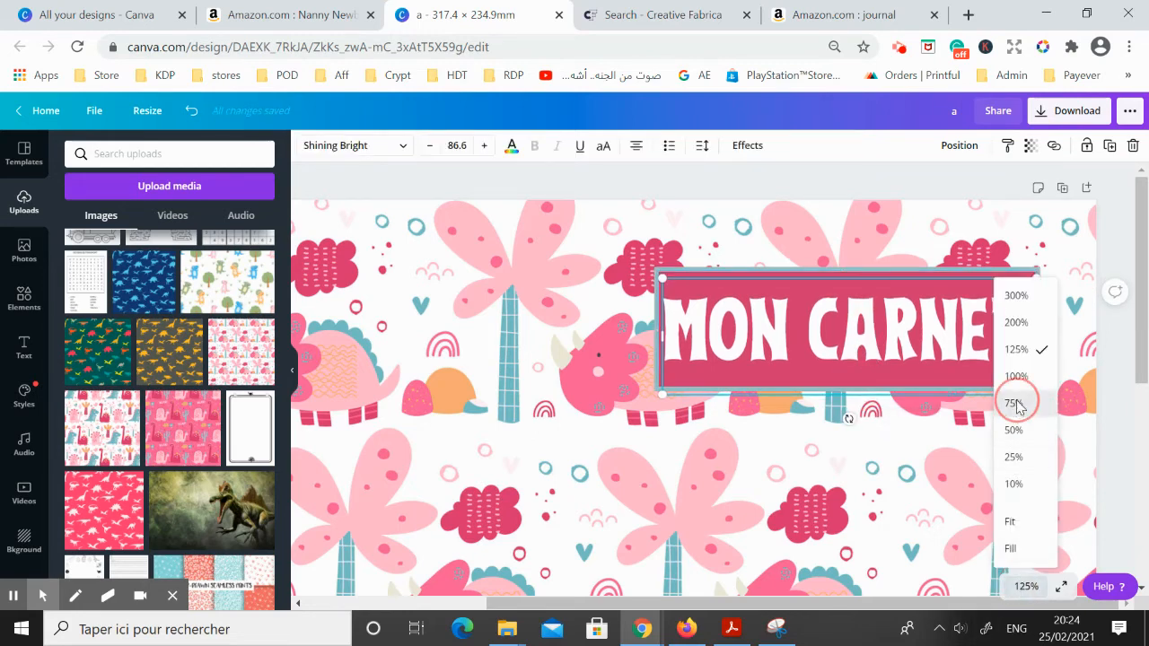
left_click(1015, 404)
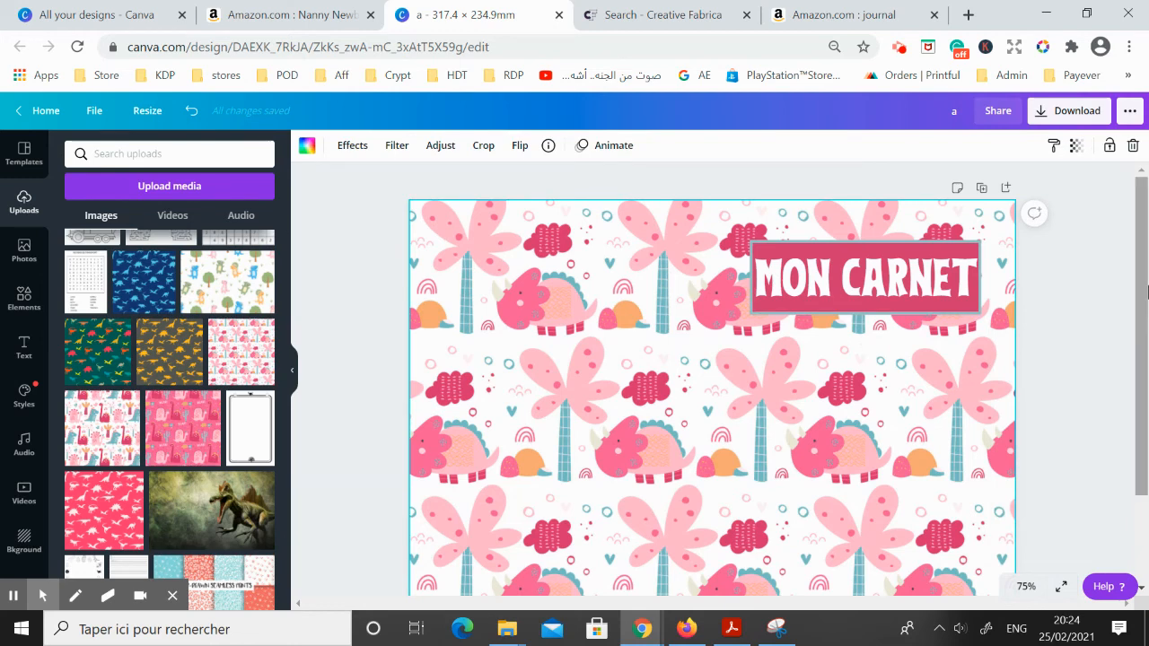
mouse_move(1143, 289)
left_mouse_down()
mouse_move(1142, 366)
mouse_move(1138, 305)
left_mouse_up()
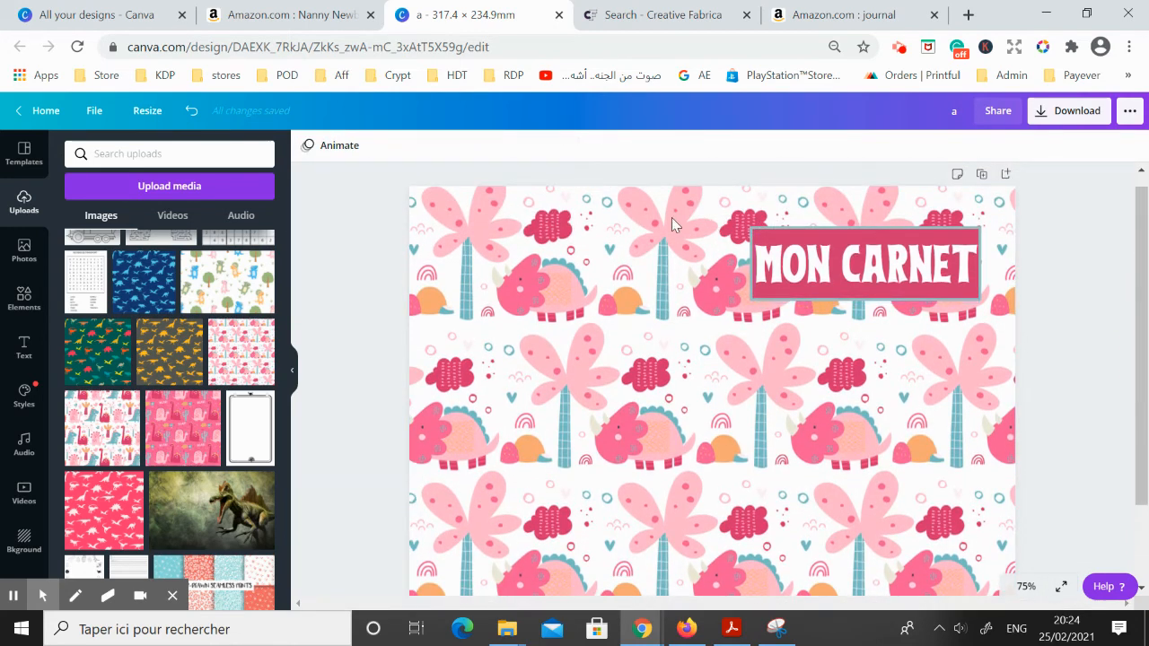
left_click_drag(672, 216, 992, 325)
left_click_drag(983, 223, 940, 232)
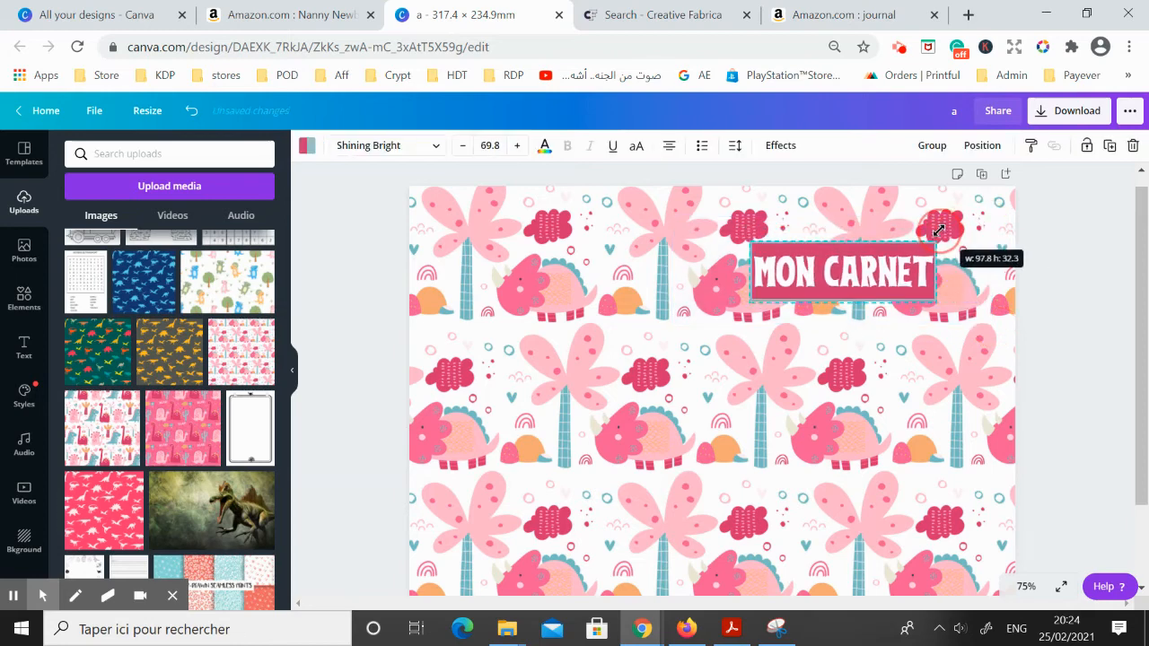
left_click_drag(860, 266, 885, 264)
left_click(898, 347)
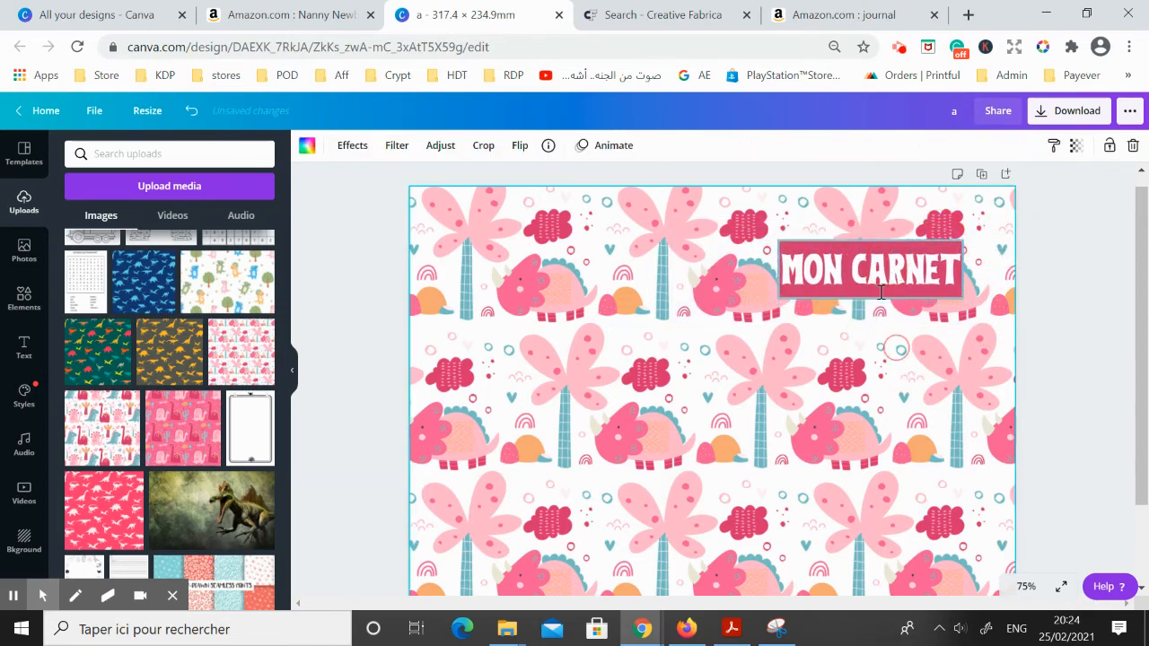
left_click(880, 267)
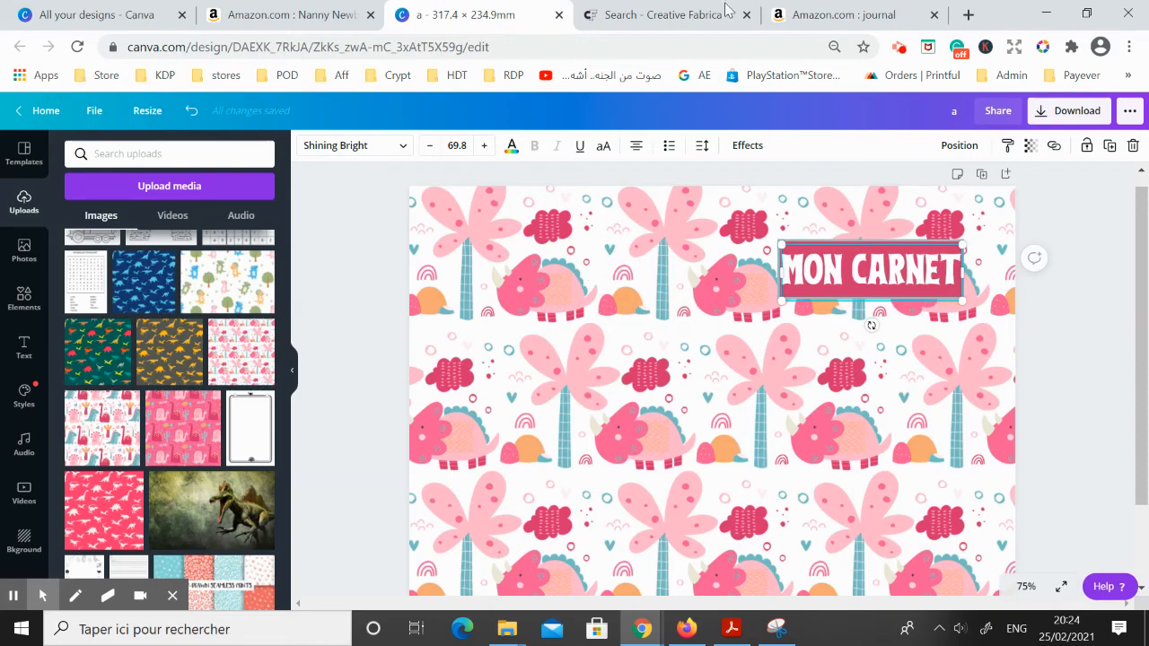
Switch to Creative Fabrica and review the seamless dinosaur results, their filters, and the graphics and font categories
left_click(662, 15)
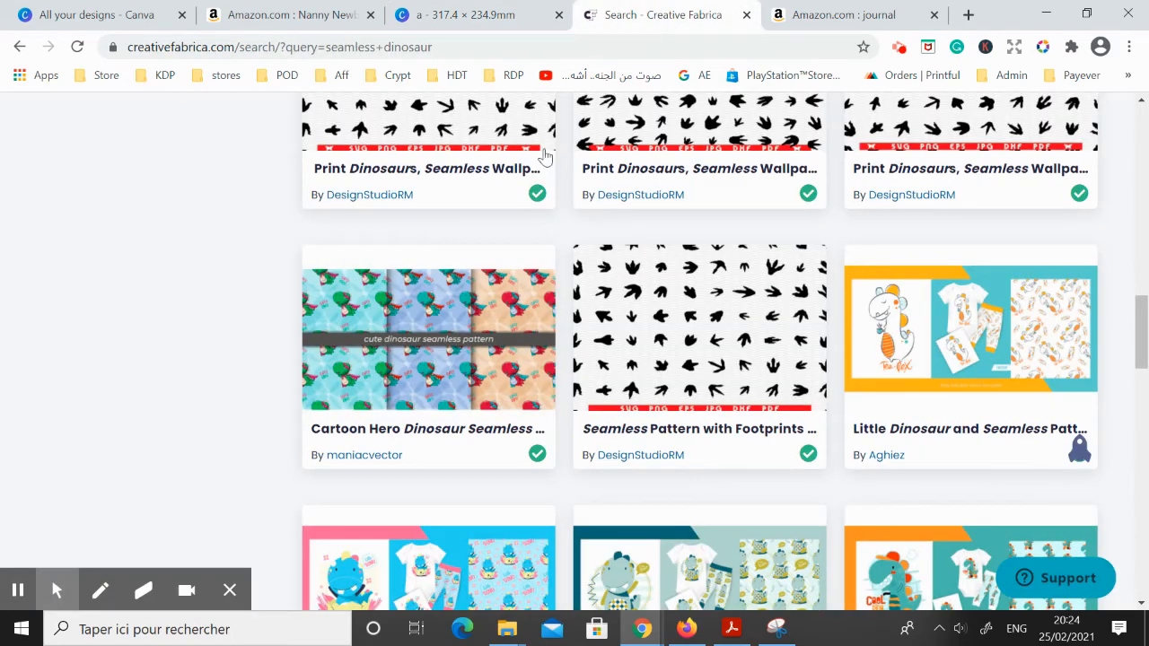
scroll(386, 306, "up", 4)
scroll(386, 310, "up", 4)
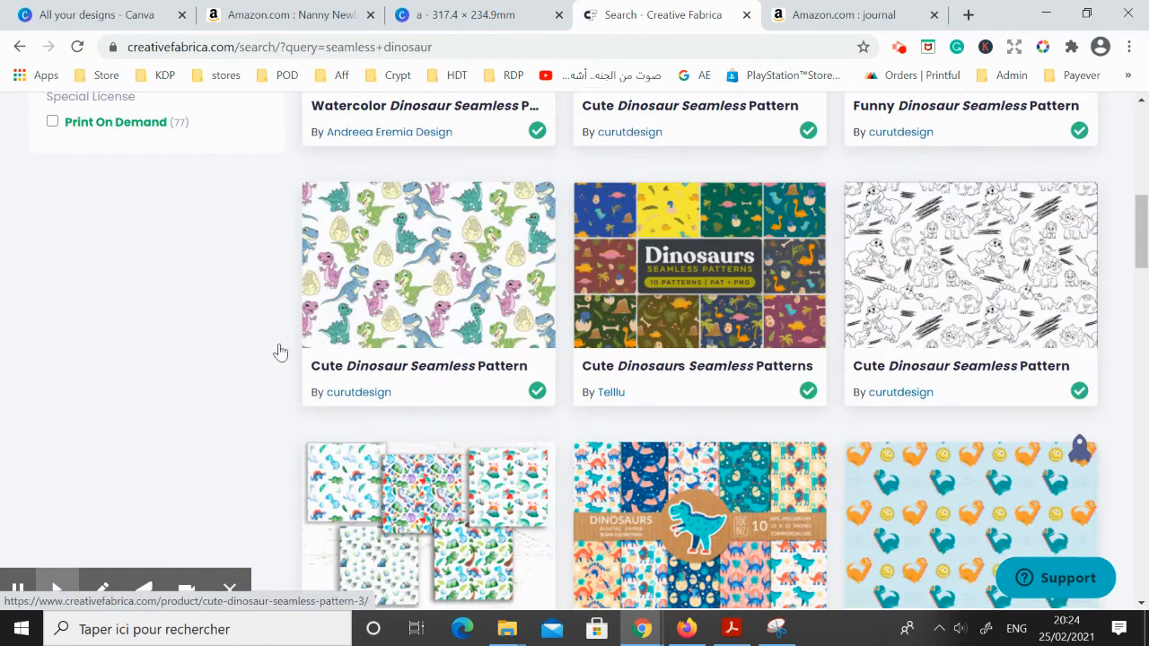
scroll(90, 472, "up", 1)
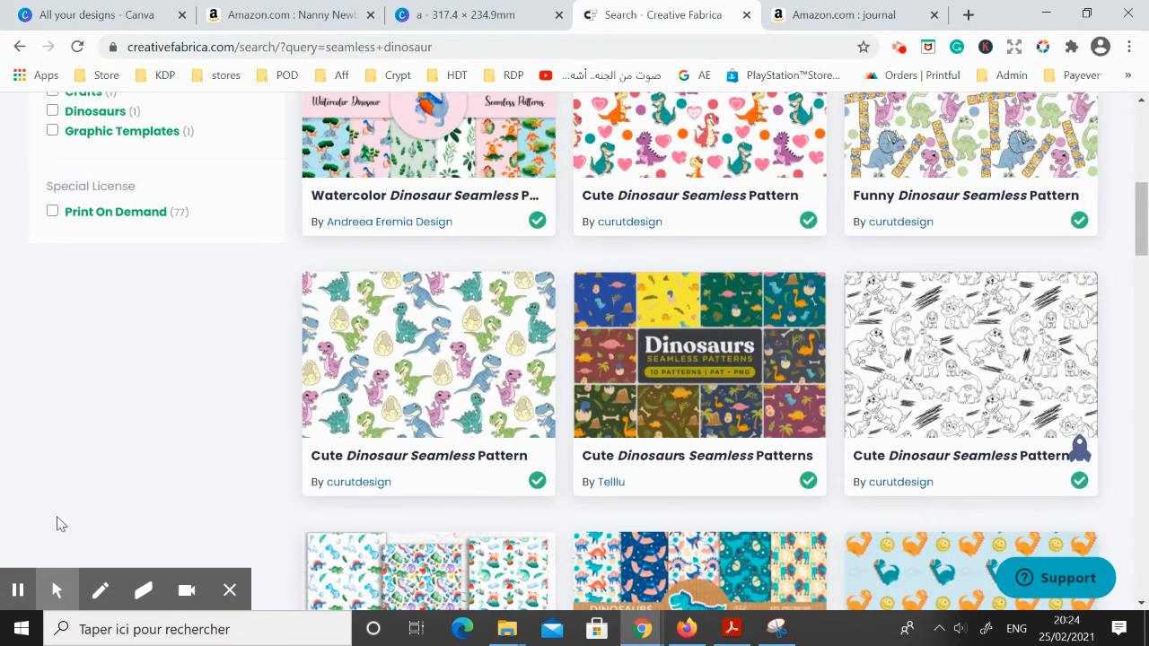
scroll(68, 512, "down", 1)
scroll(188, 333, "up", 2)
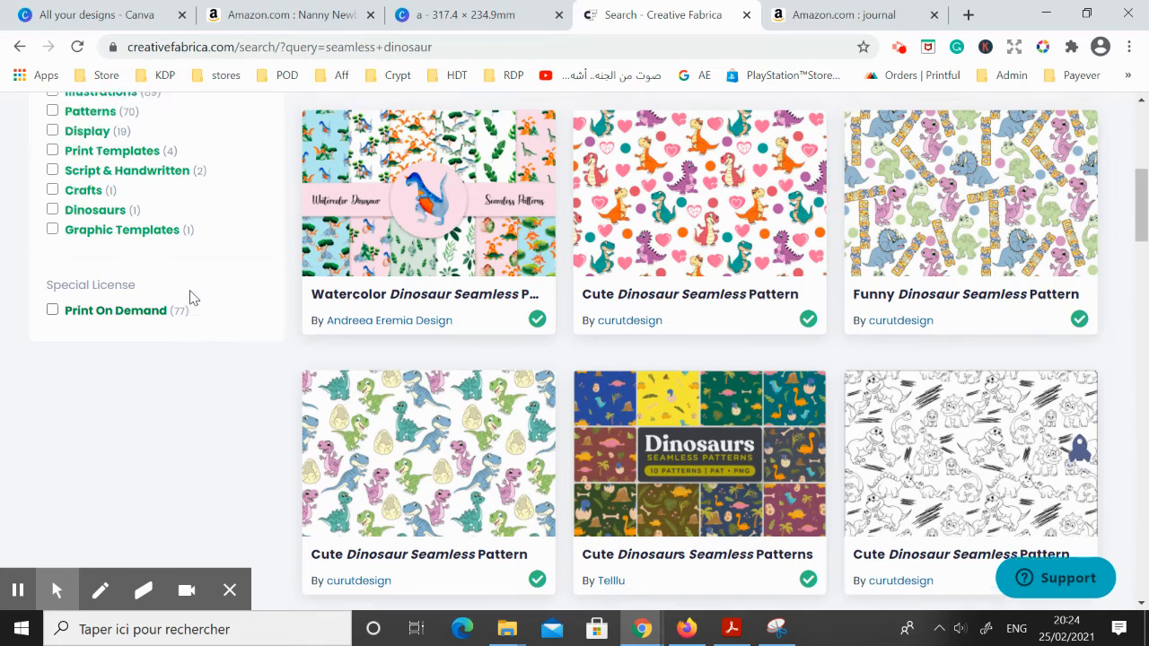
scroll(190, 299, "up", 5)
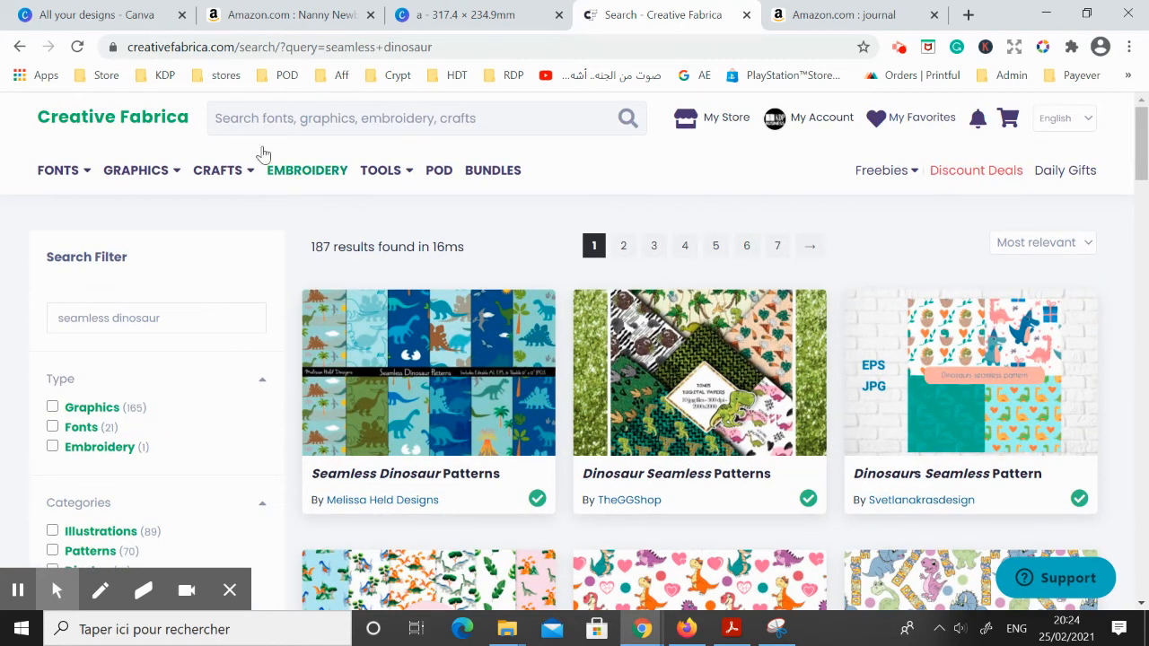
mouse_move(88, 175)
scroll(438, 249, "down", 1)
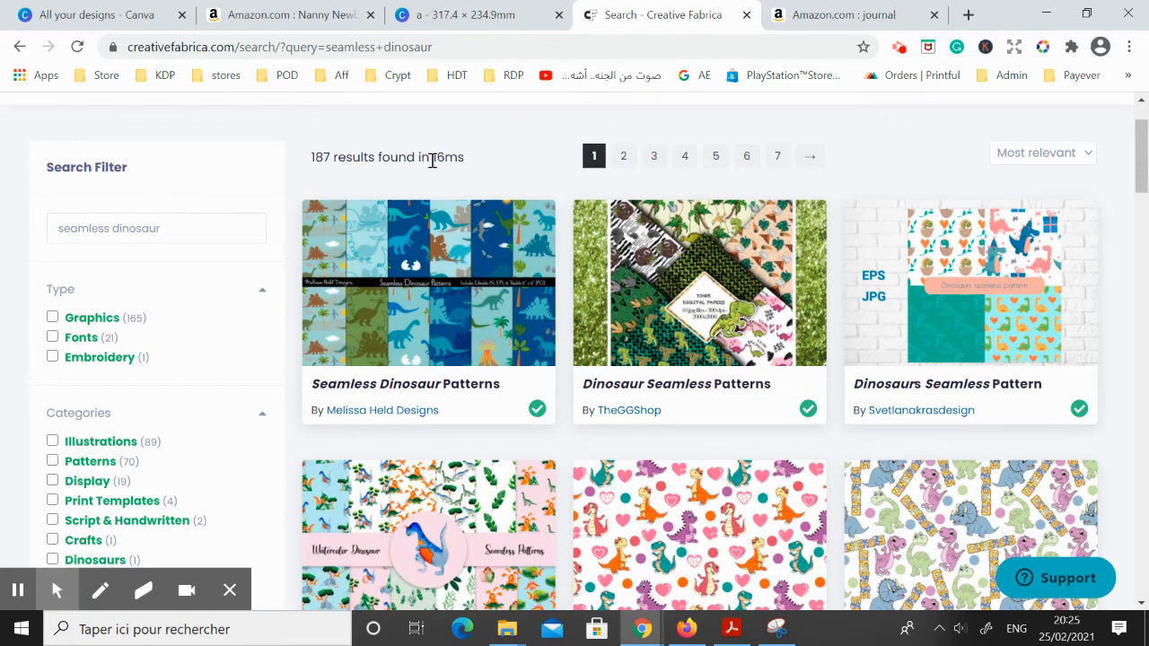
scroll(435, 157, "up", 1)
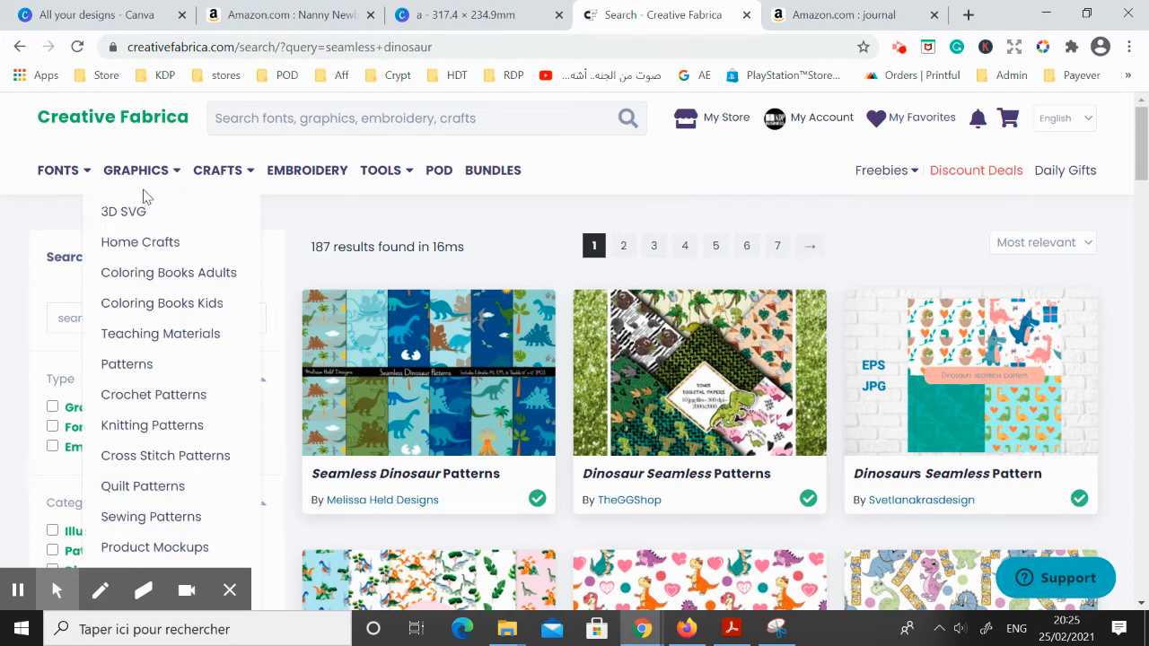
mouse_move(54, 187)
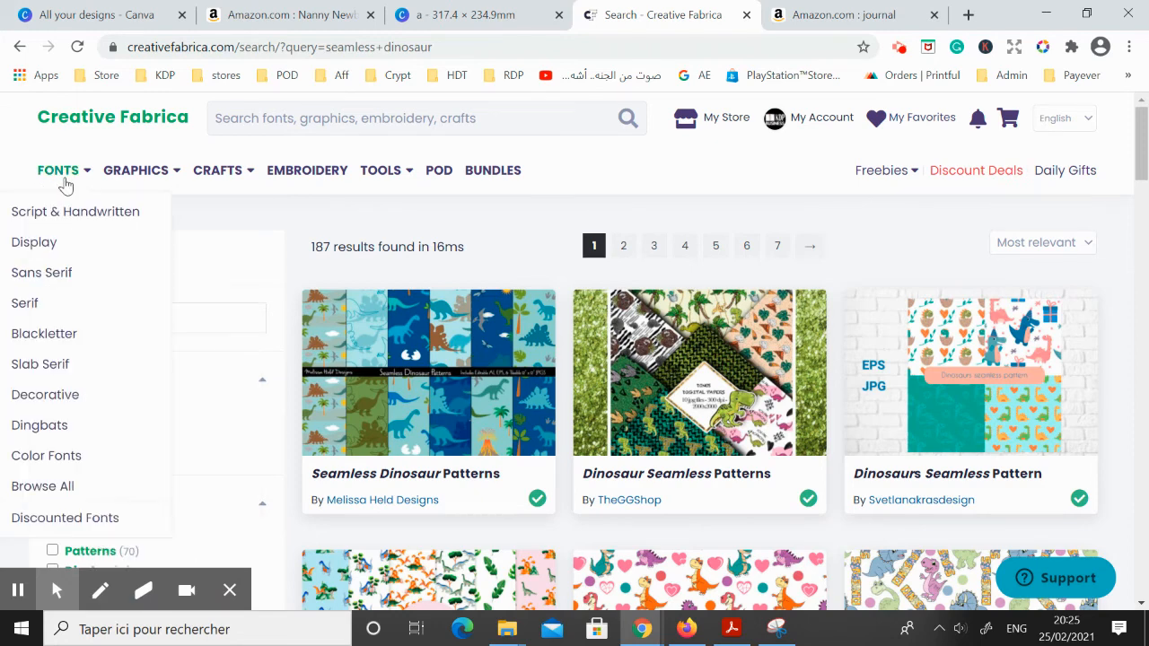
Back in the Canva cover design, look through the recently used and uploaded fonts for the "MON CARNET" title
left_click(514, 7)
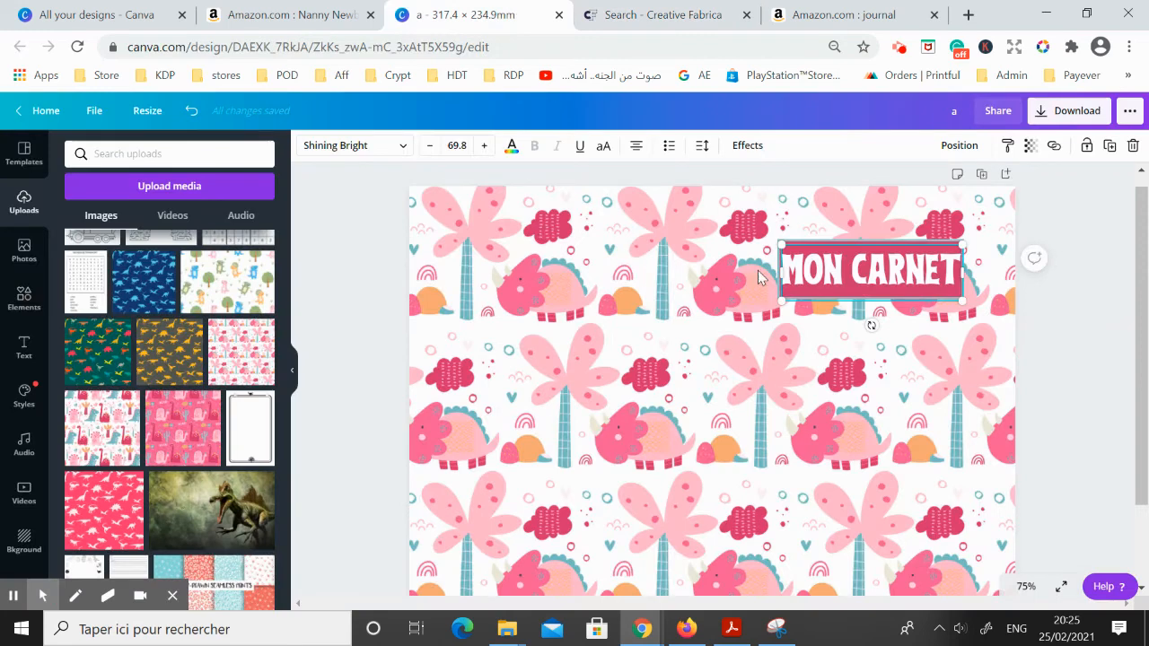
left_click(357, 156)
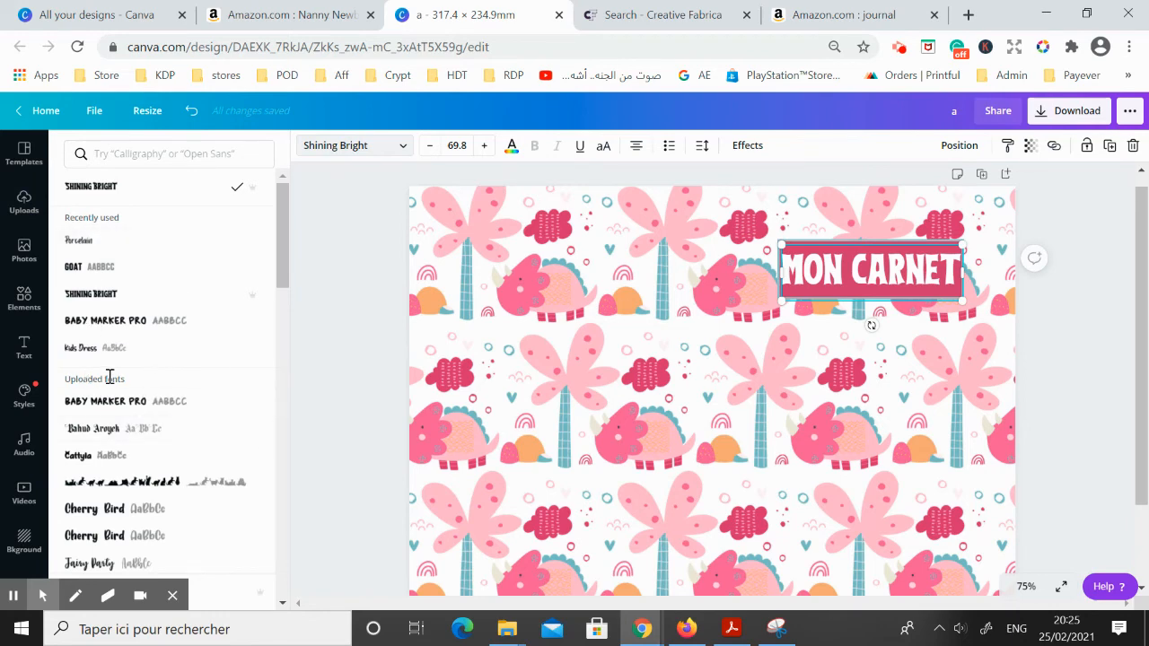
scroll(96, 415, "down", 2)
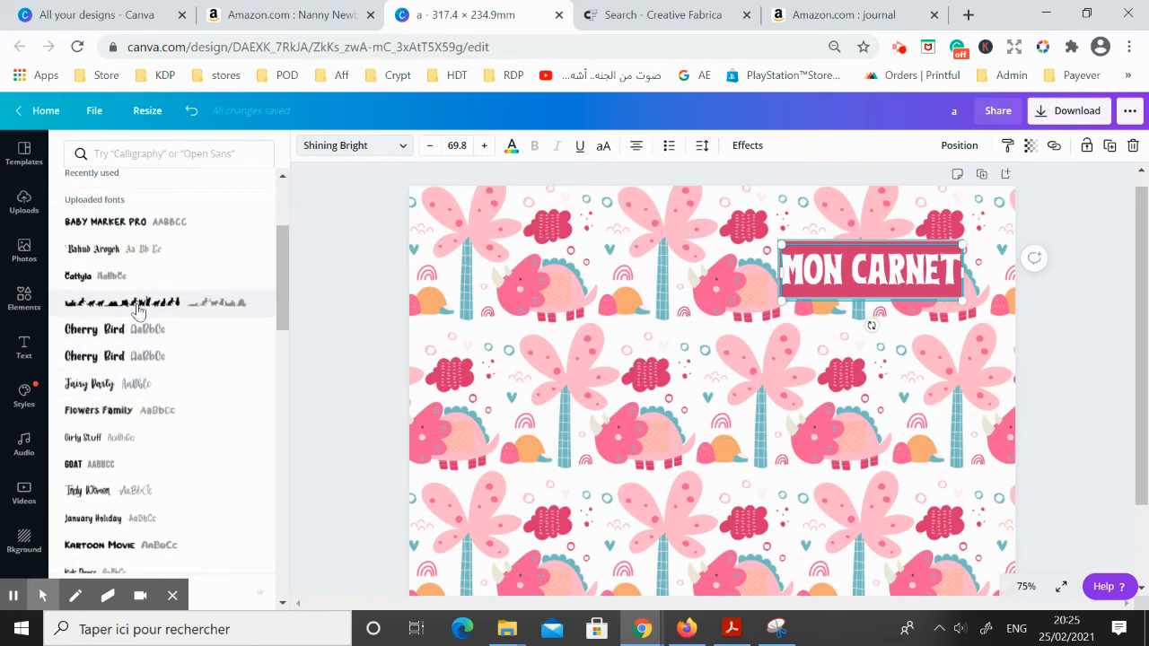
scroll(137, 310, "up", 2)
scroll(137, 309, "up", 1)
Return to the seamless dinosaur results on Creative Fabrica and look over the first patterns
left_click(634, 15)
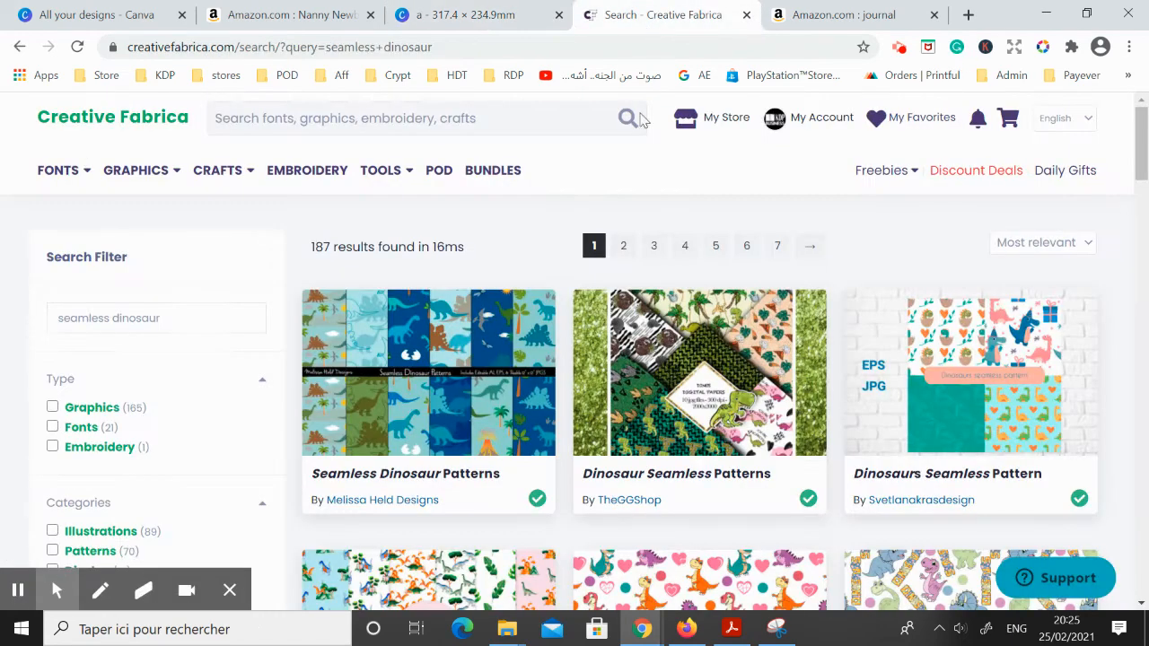
scroll(620, 292, "down", 2)
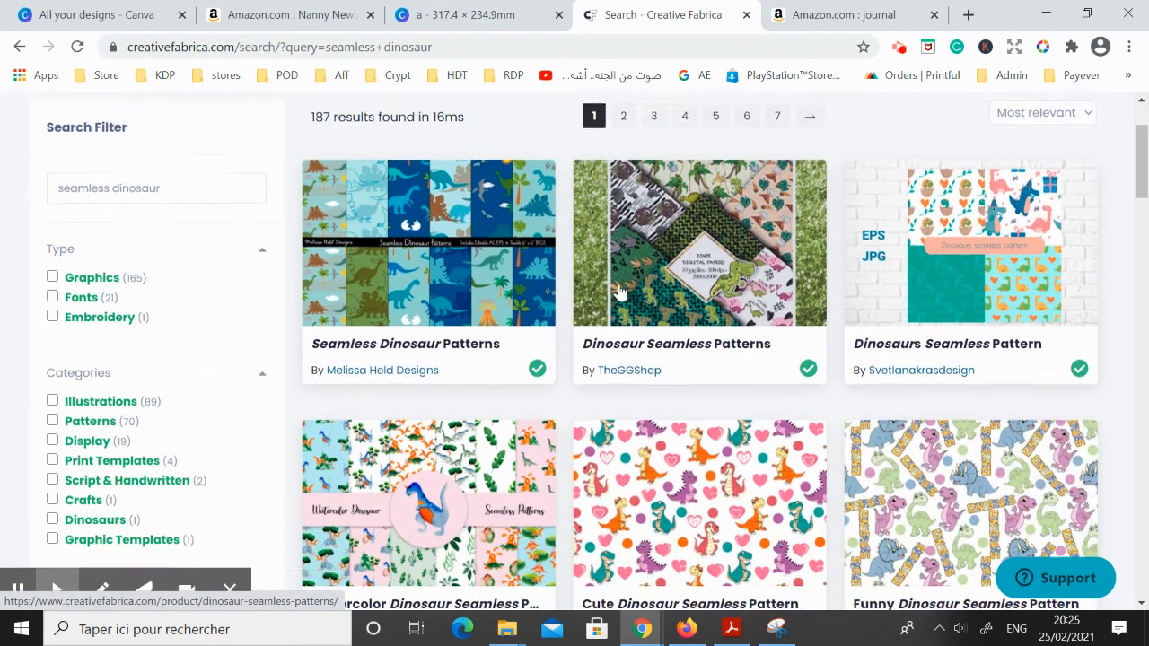